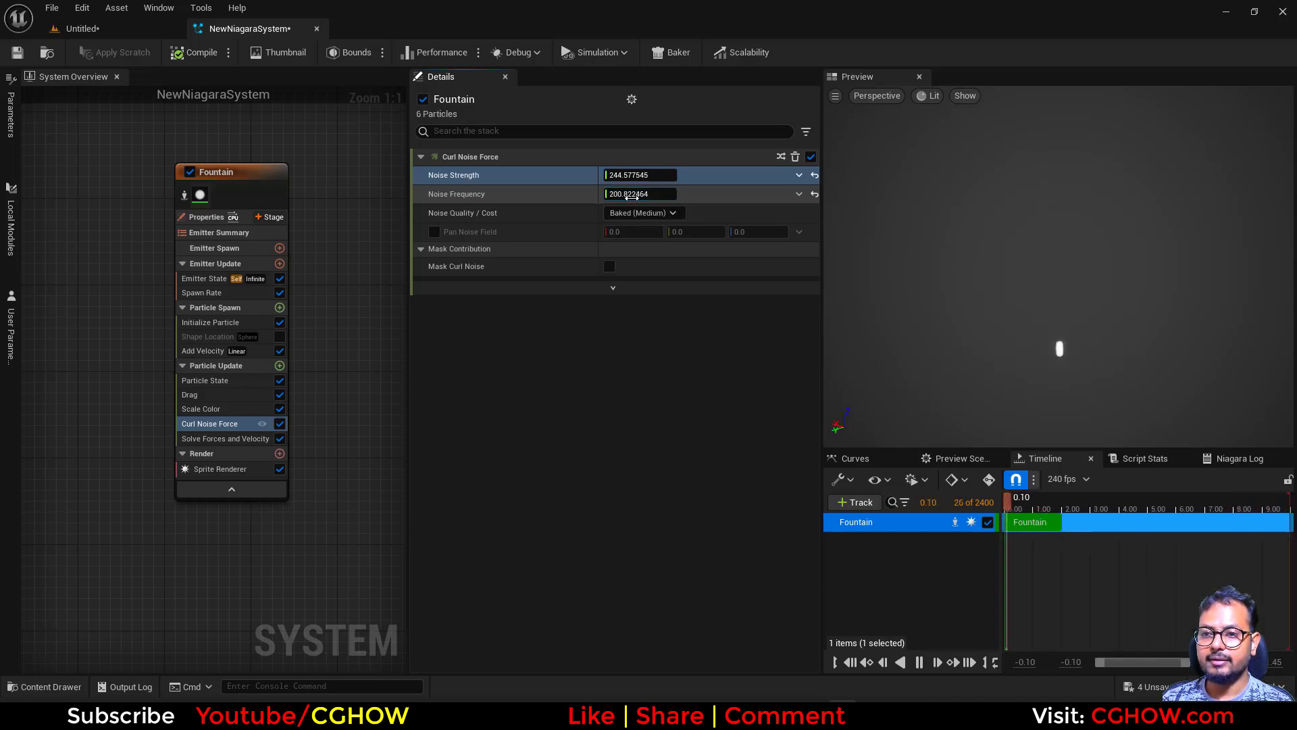
# Set the noise frequency of the Curl Noise Force module to 10.
pyautogui.moveTo(640, 194); pyautogui.dragTo(682, 194)
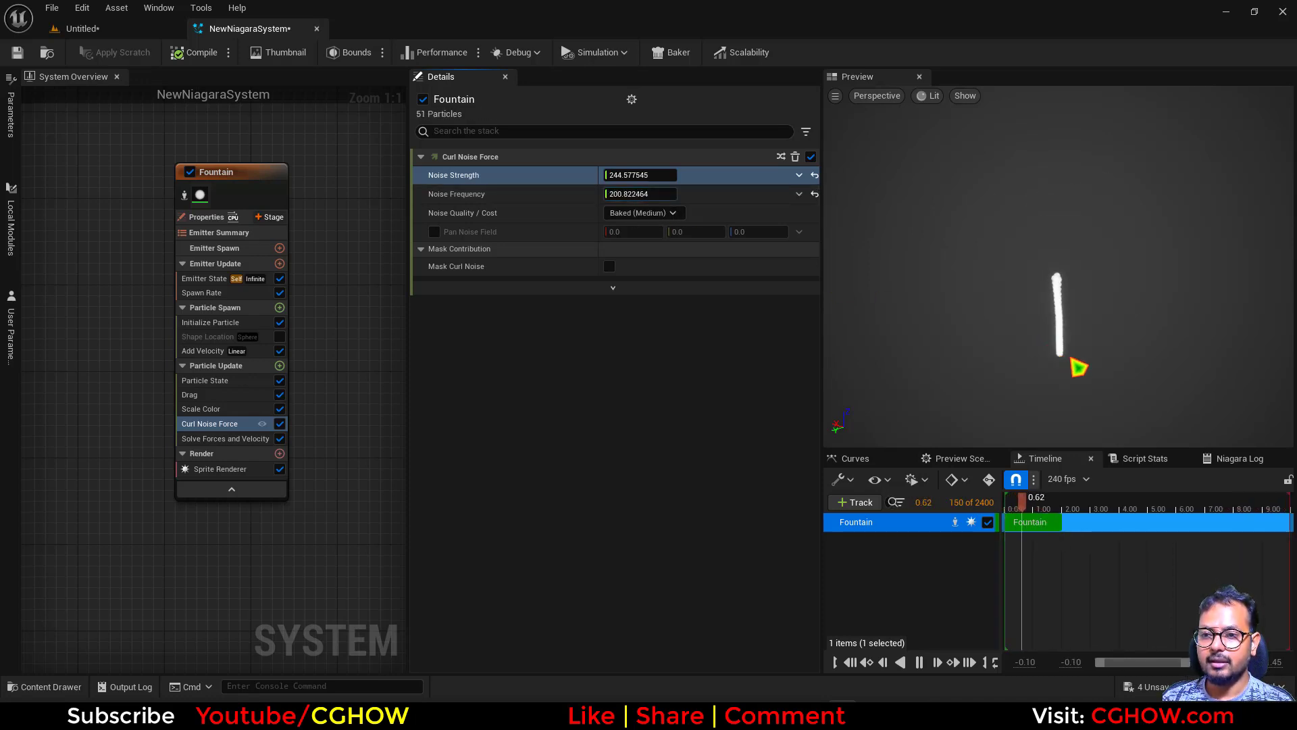
pyautogui.click(646, 195)
pyautogui.write('10')
pyautogui.press('Return')
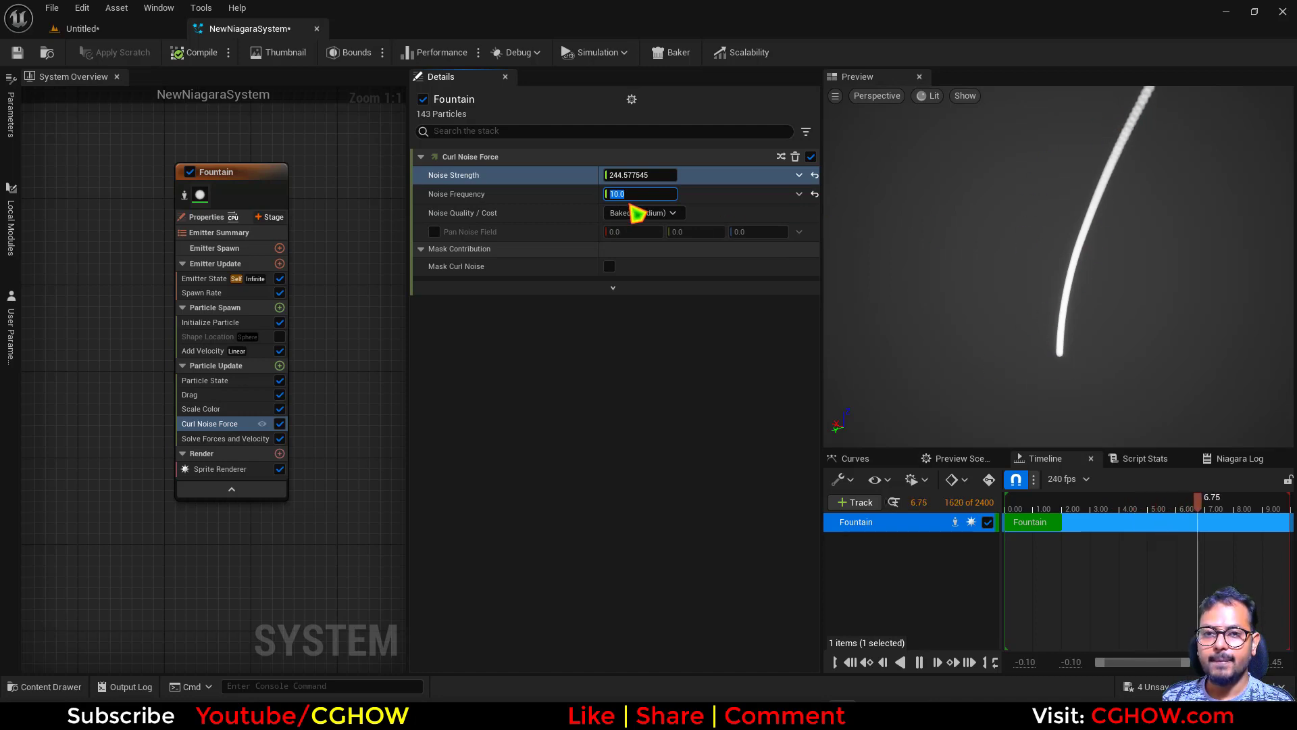
pyautogui.click(690, 196)
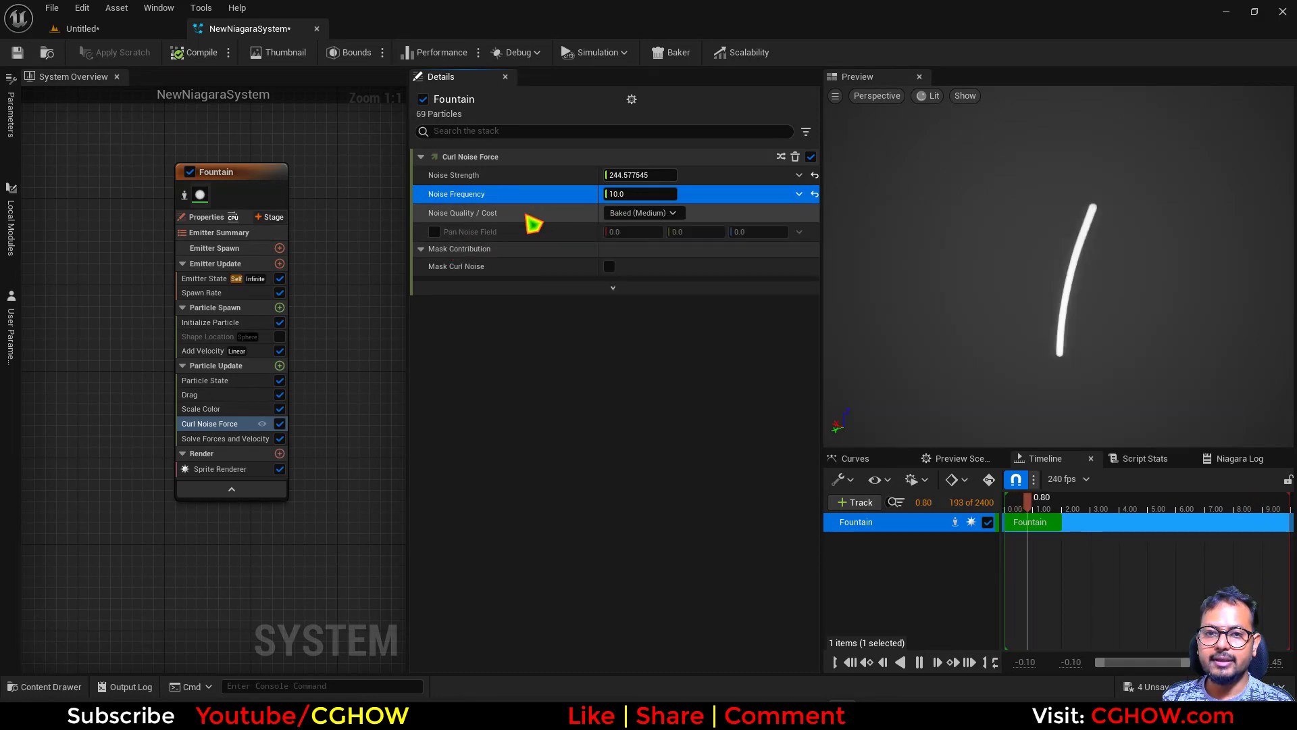
# Switch the noise quality to Evaluated (Ultra) and set the noise frequency to 20 after trying 50 and 200.
pyautogui.click(659, 215)
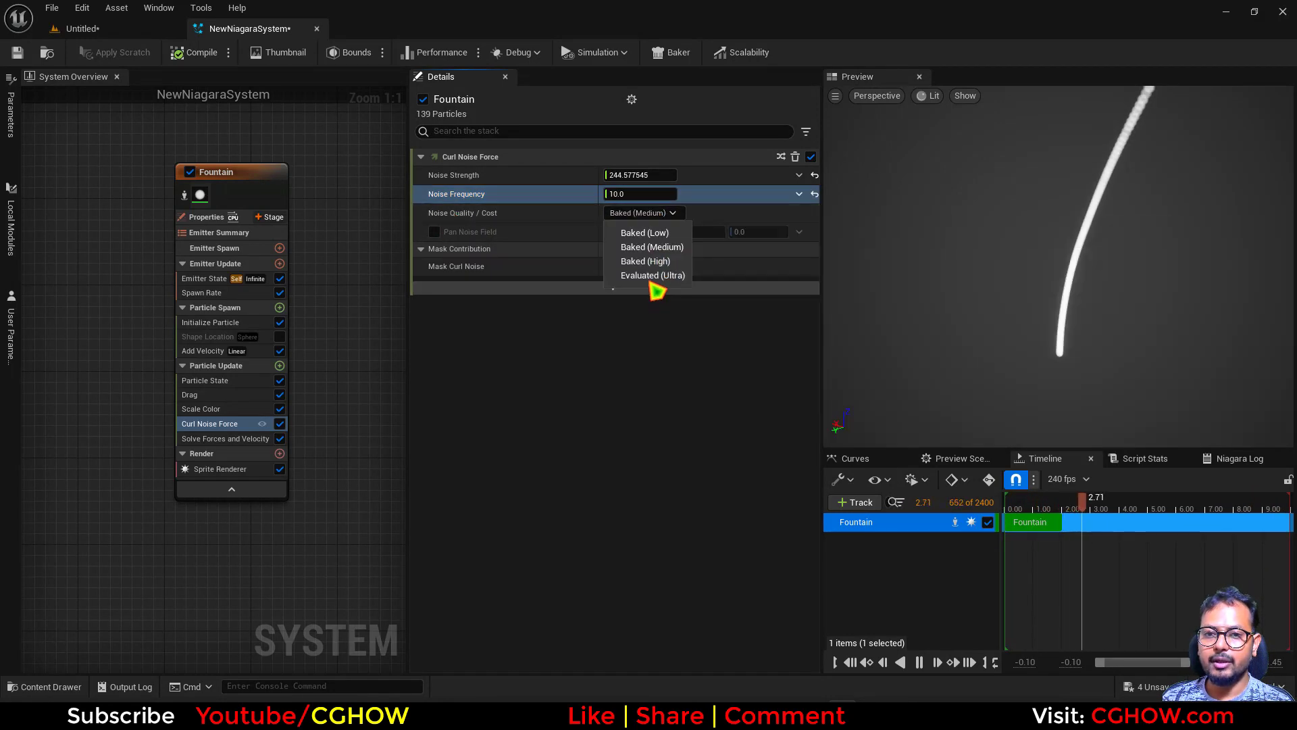
pyautogui.click(653, 275)
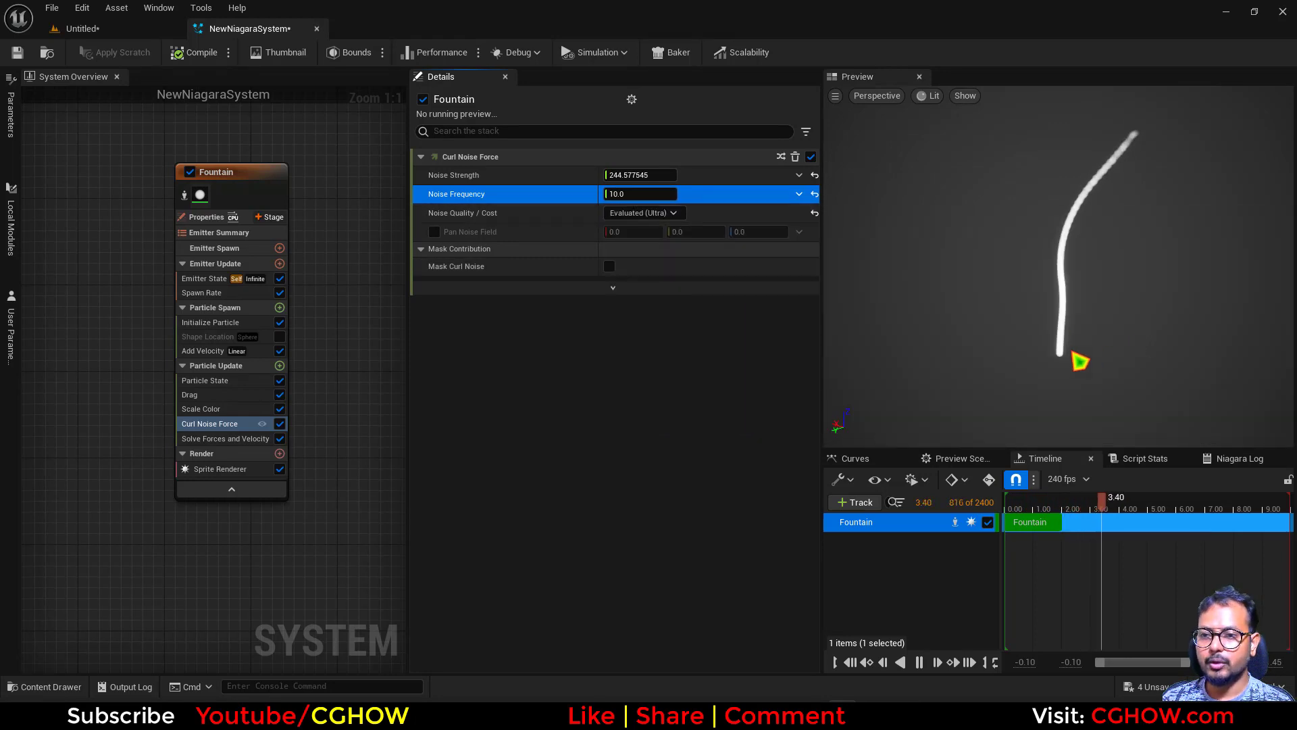
pyautogui.click(635, 196)
pyautogui.write('50')
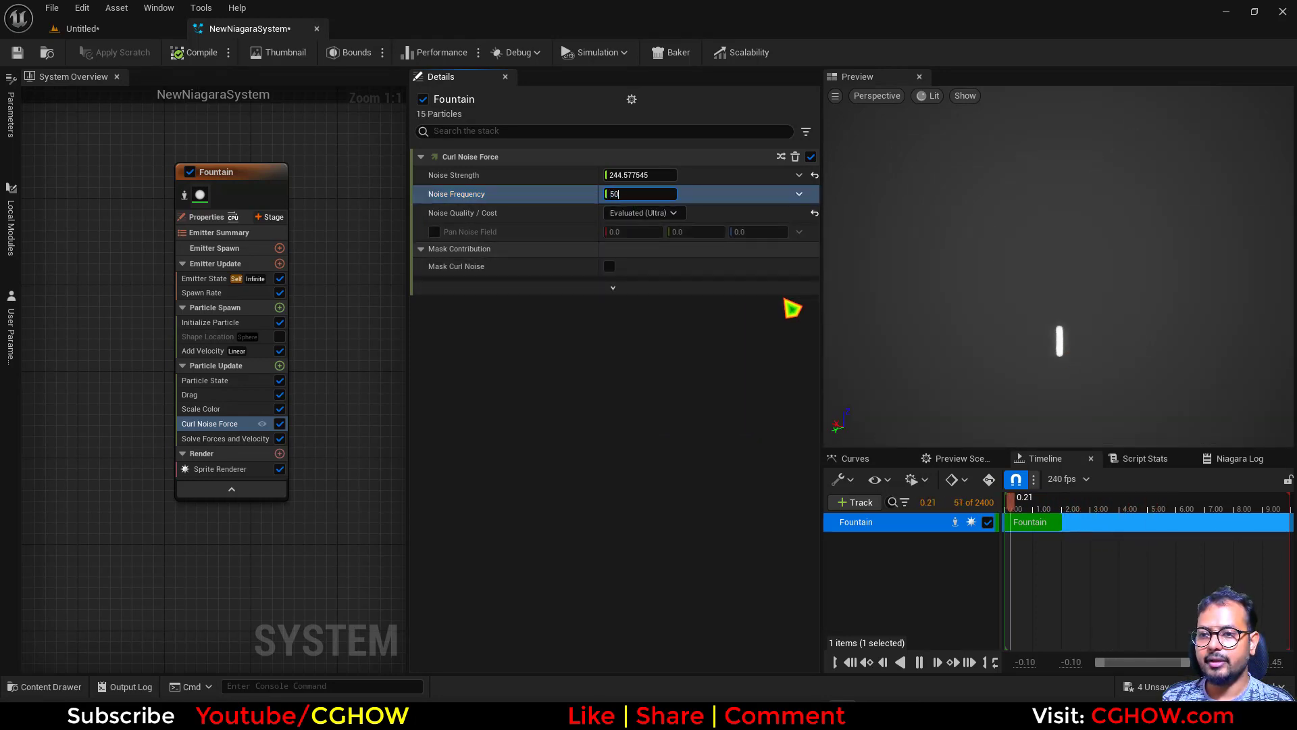
pyautogui.write('200')
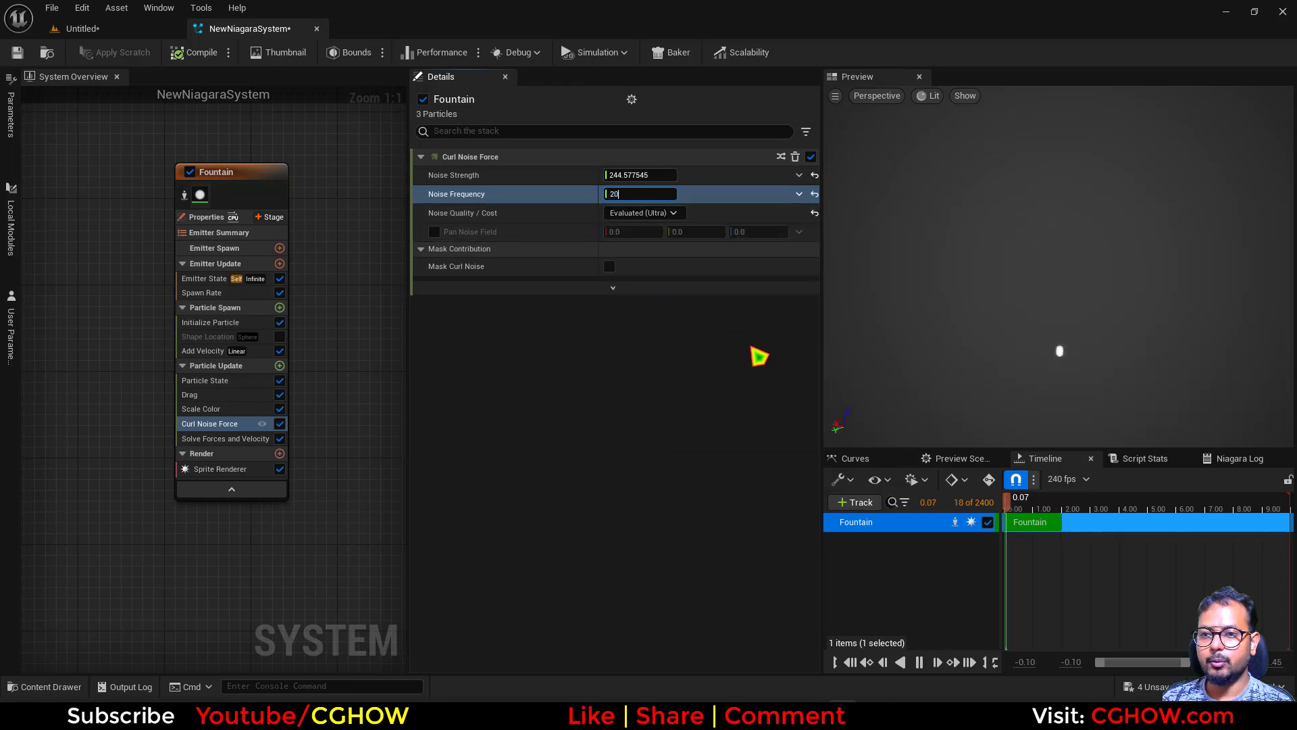
pyautogui.press('Return')
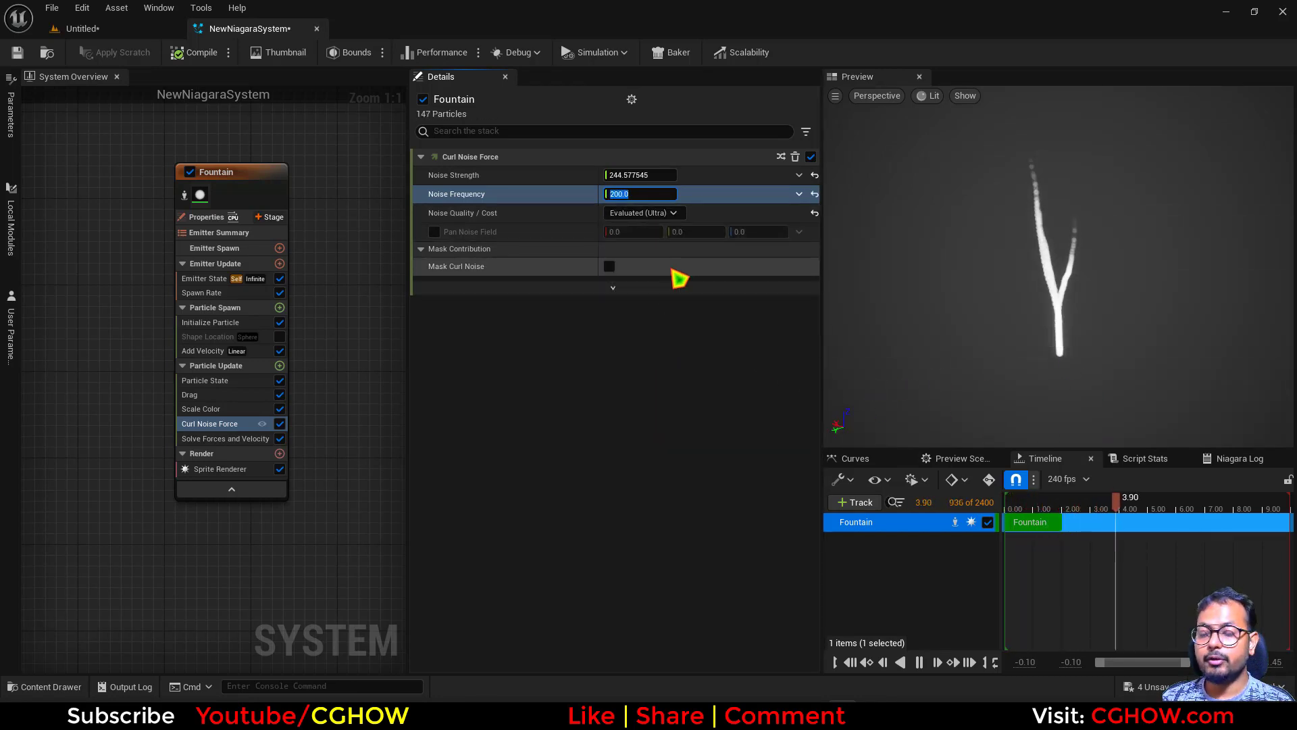
pyautogui.write('20')
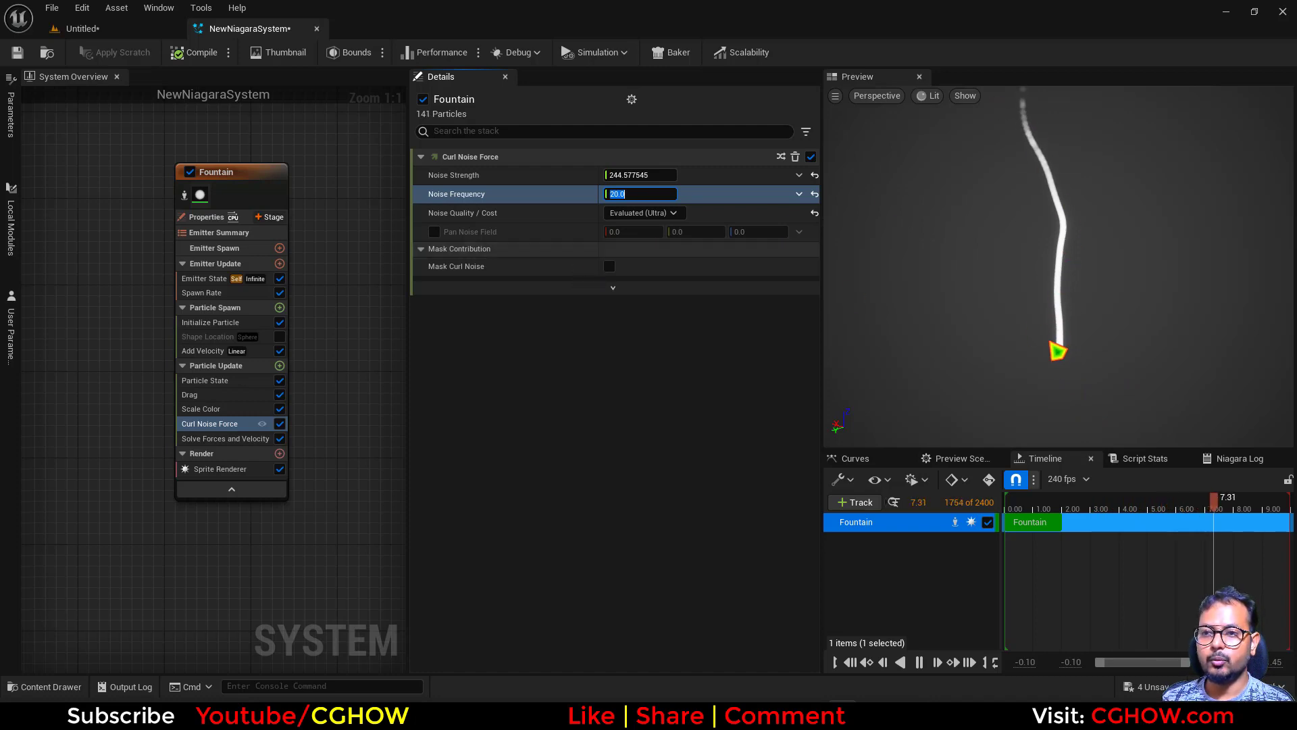
# Enable Pan Noise Field and set its vector to X 0.2, Y 0.5 and Z 1.
pyautogui.click(435, 231)
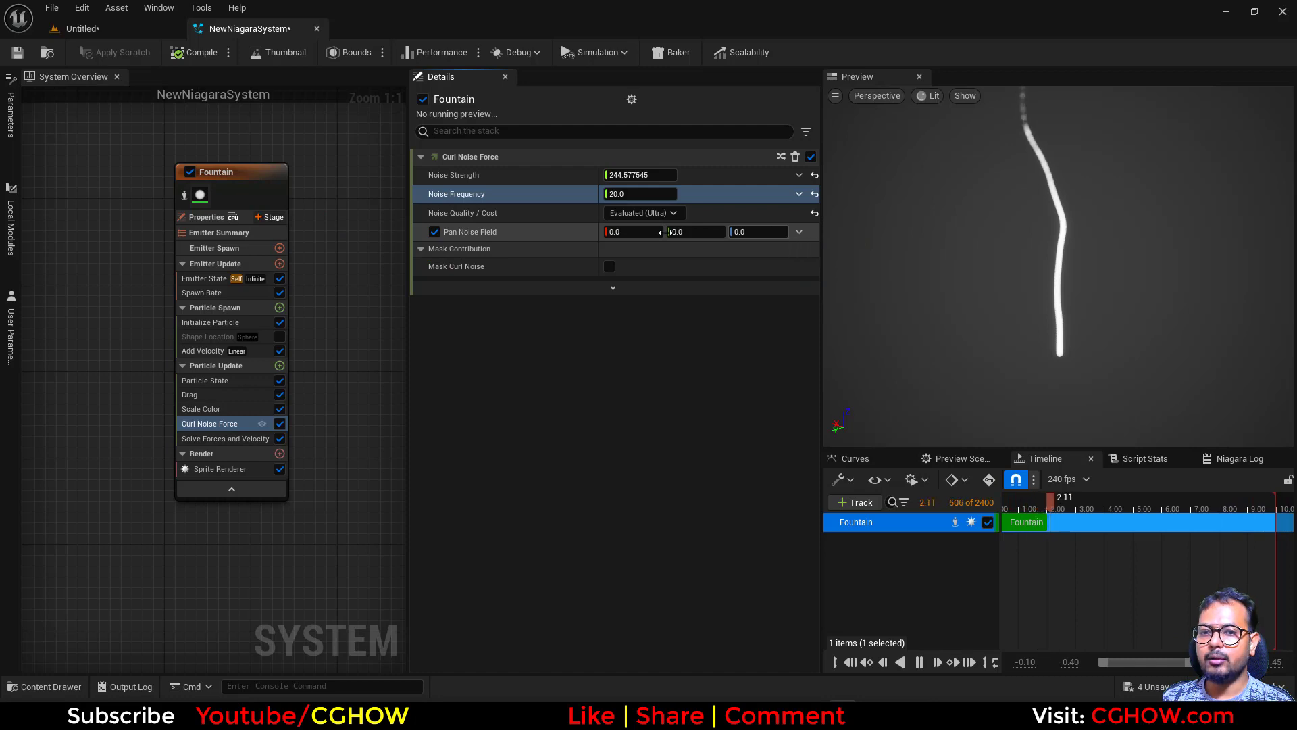
pyautogui.click(774, 231)
pyautogui.write('1')
pyautogui.press('Return')
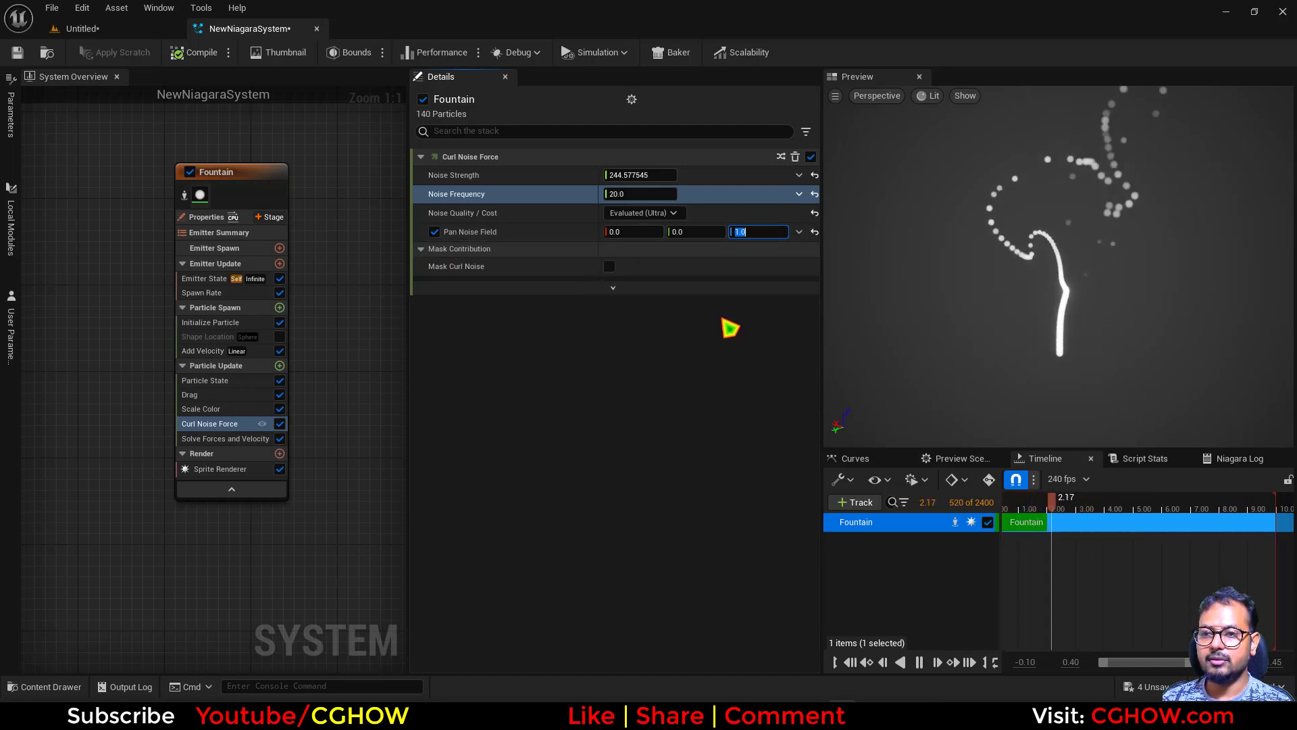
pyautogui.click(697, 232)
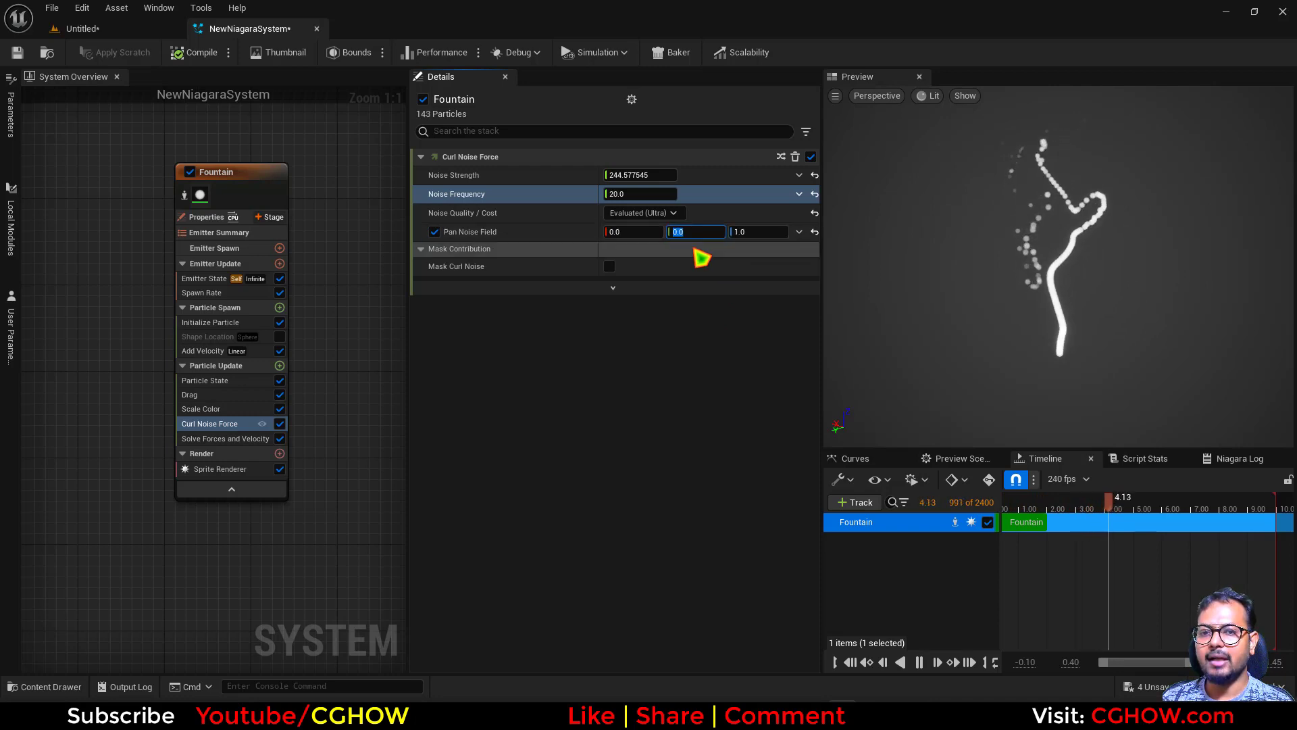
pyautogui.write('.5')
pyautogui.click(637, 233)
pyautogui.write('.2')
pyautogui.press('Return')
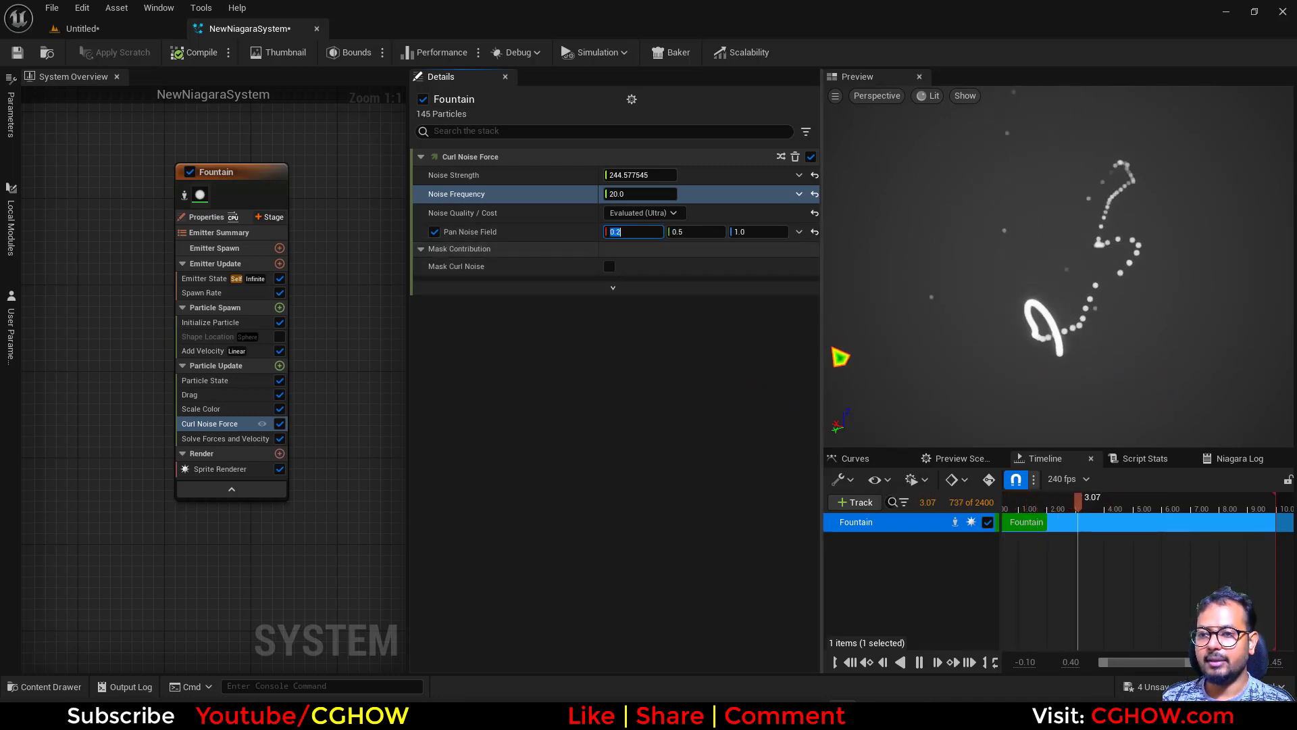
# Try a noise frequency of 50 with the panned noise field and return it to 20.
pyautogui.click(638, 194)
pyautogui.write('2')
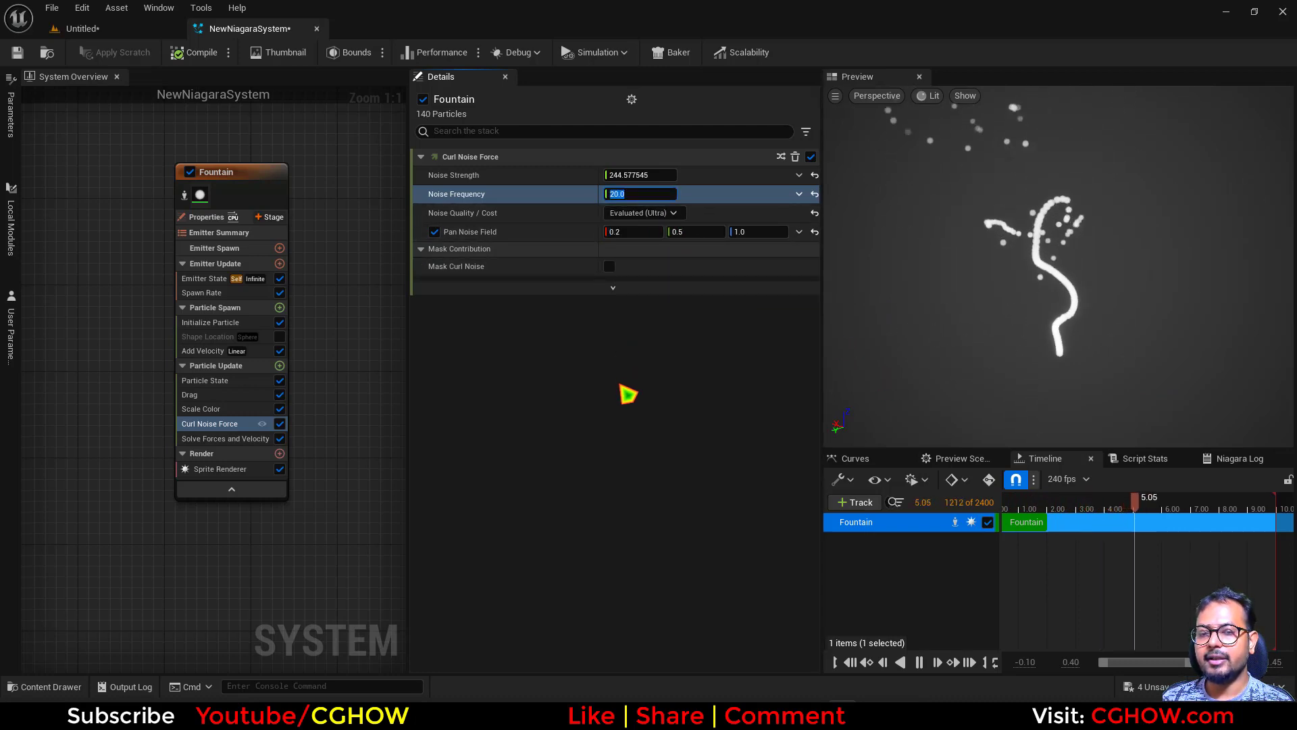
pyautogui.press('Return')
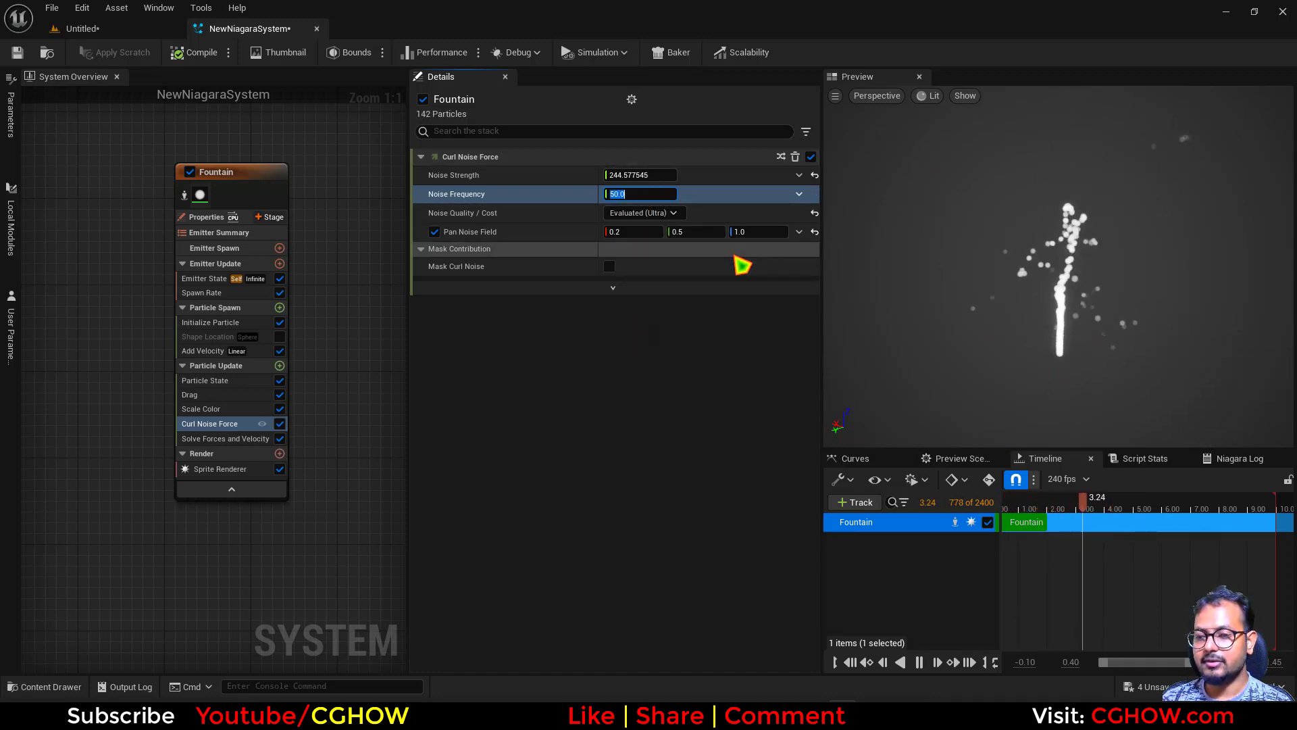
pyautogui.write('20')
pyautogui.press('Return')
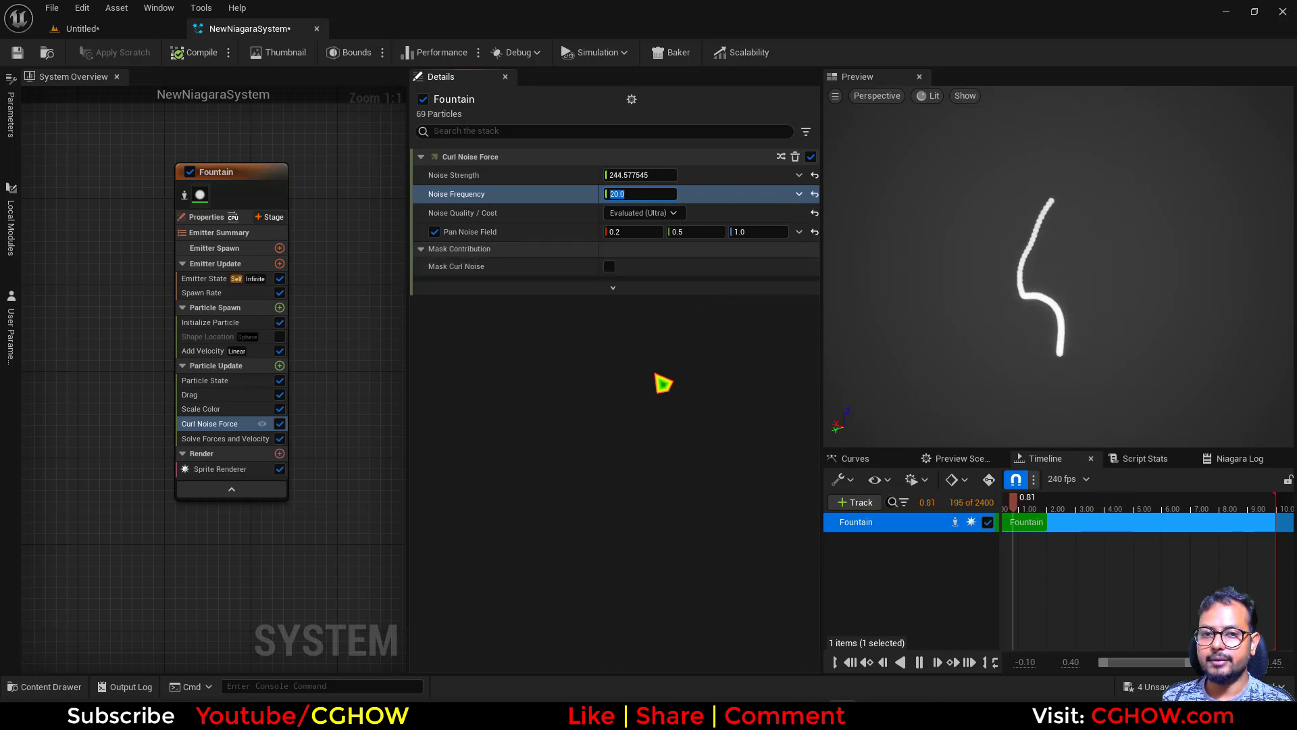
# Show the advanced curl noise settings, disable Pan Noise Field and raise the noise strength to about 317.6.
pyautogui.click(617, 290)
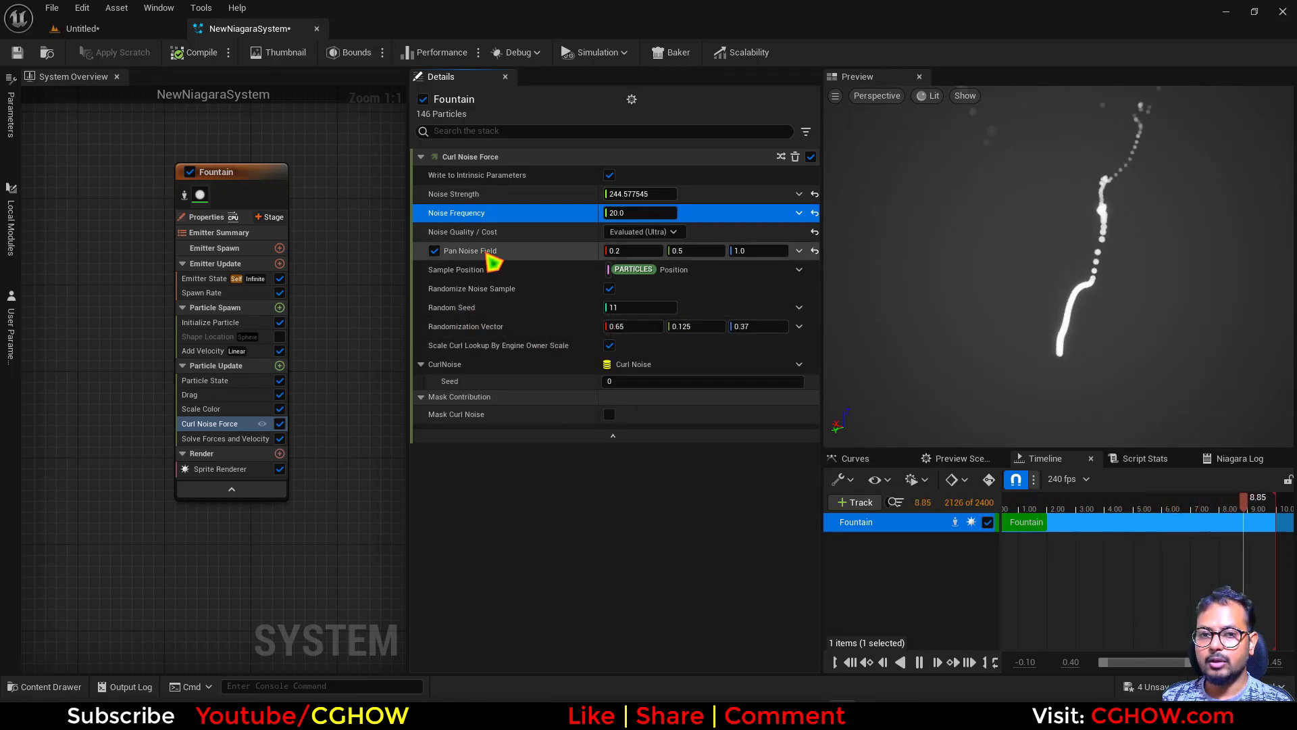
pyautogui.click(435, 251)
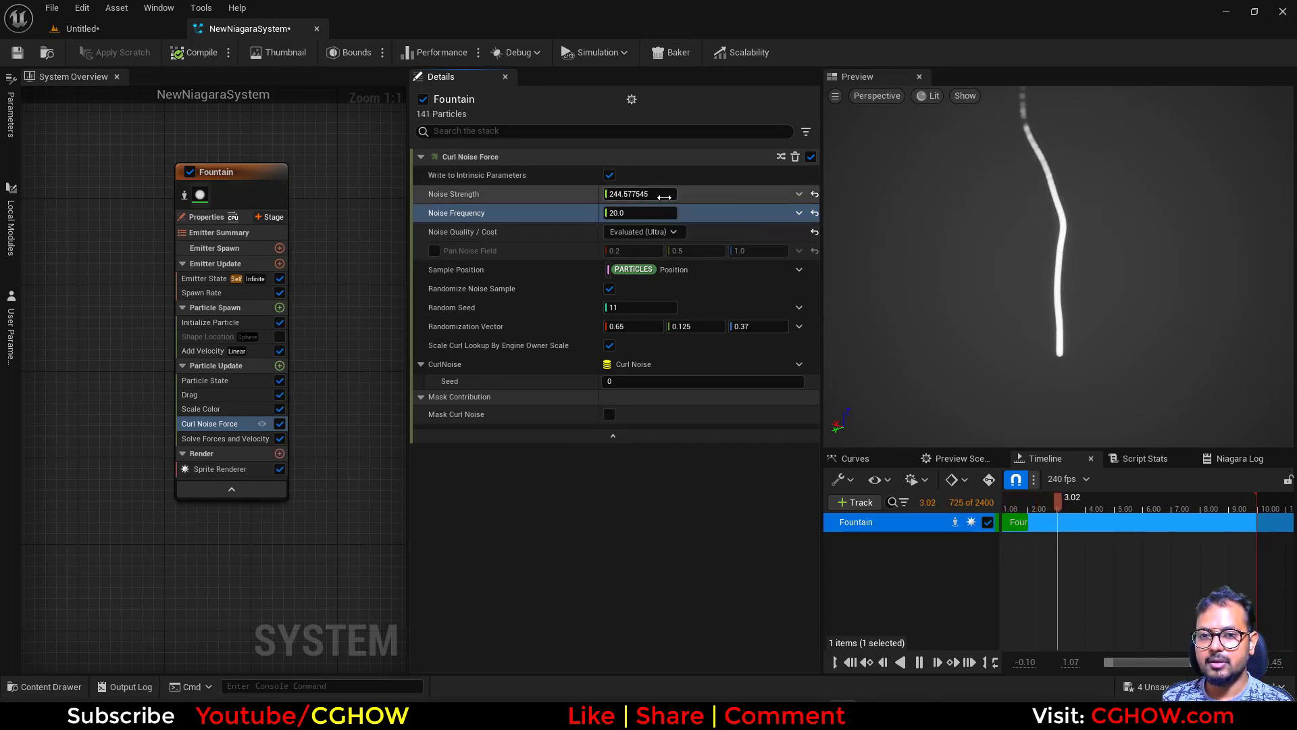
pyautogui.moveTo(664, 196); pyautogui.dragTo(689, 196)
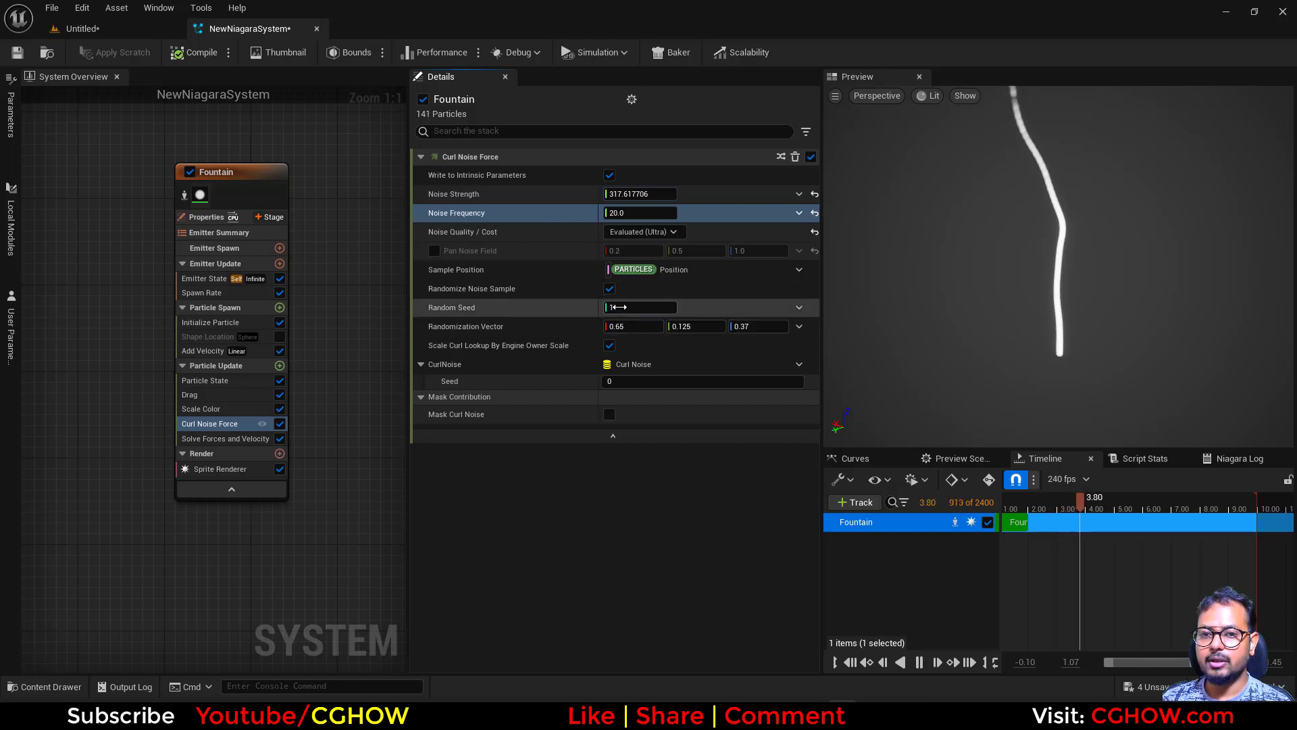
# Try a random seed of 9 for the curl noise and return it to 11.
pyautogui.moveTo(638, 307); pyautogui.dragTo(625, 307)
pyautogui.click(636, 328)
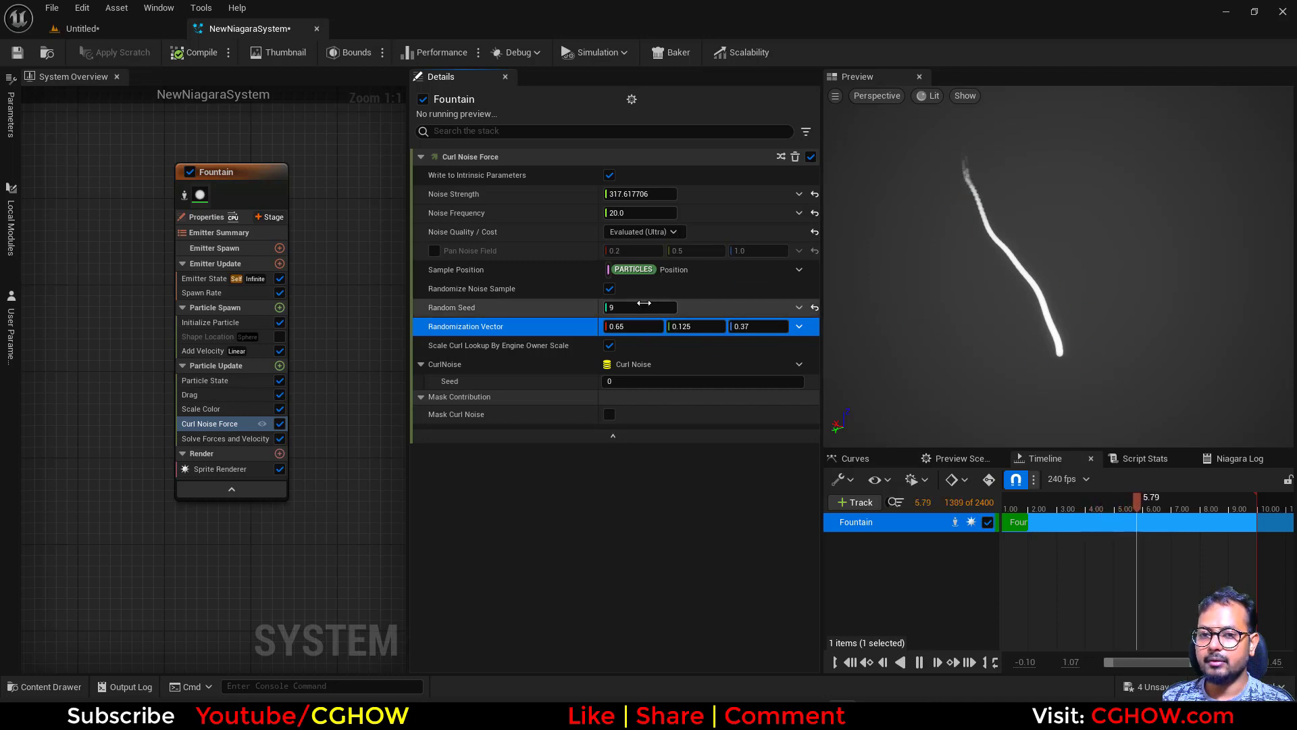
pyautogui.moveTo(644, 308); pyautogui.dragTo(659, 309)
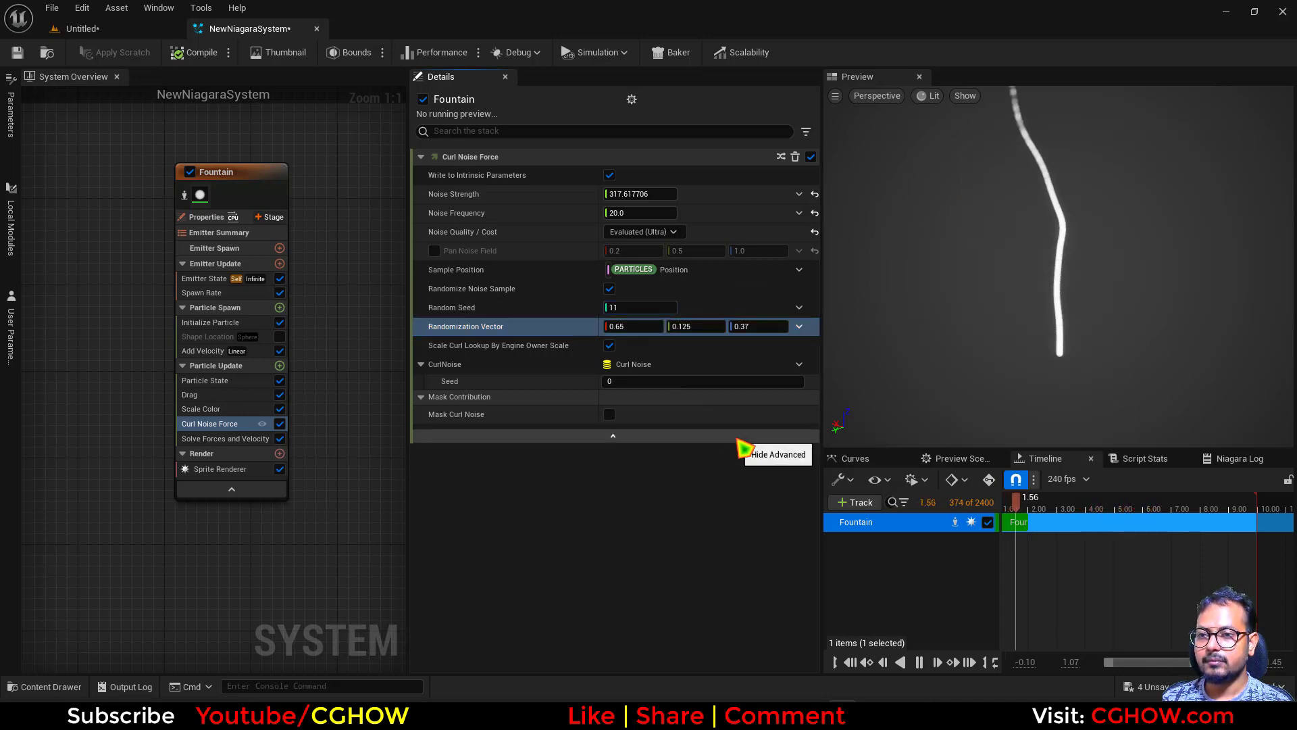
# Set the curl noise's random seed to 5.
pyautogui.moveTo(681, 330)
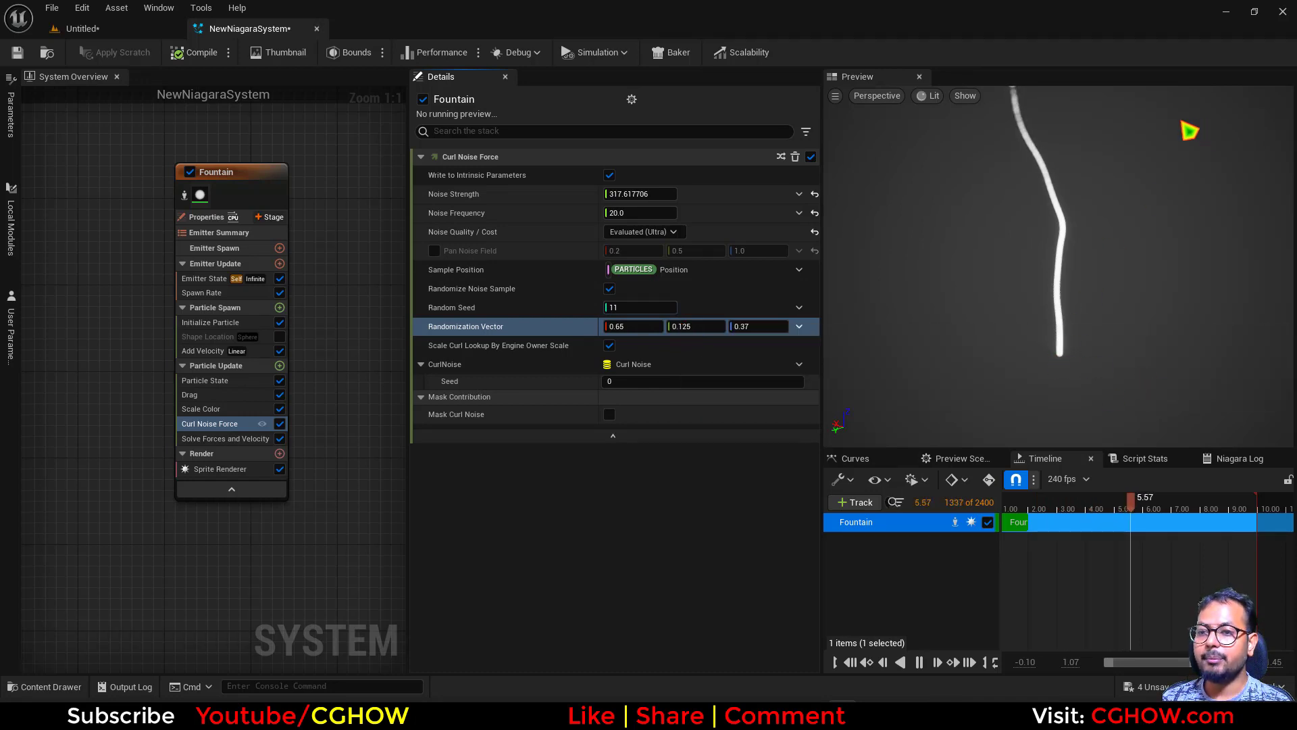
pyautogui.click(621, 313)
pyautogui.write('5')
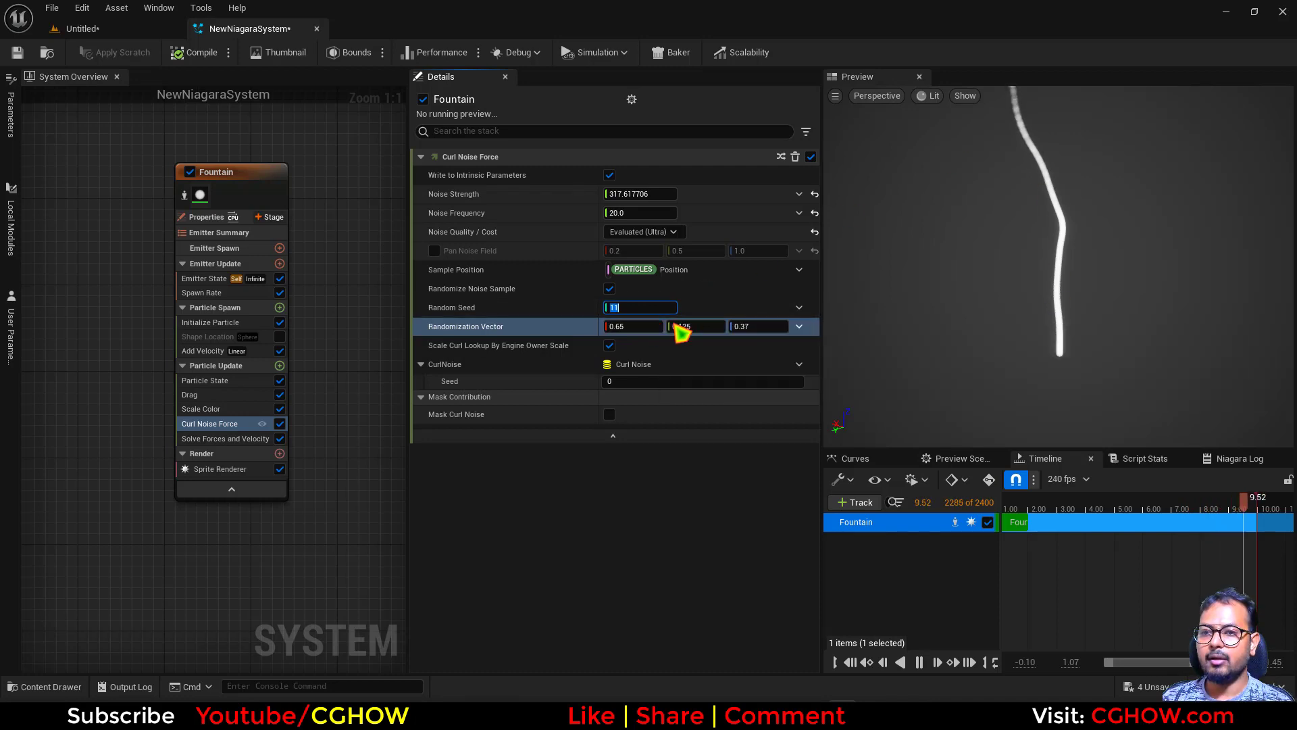
pyautogui.press('Return')
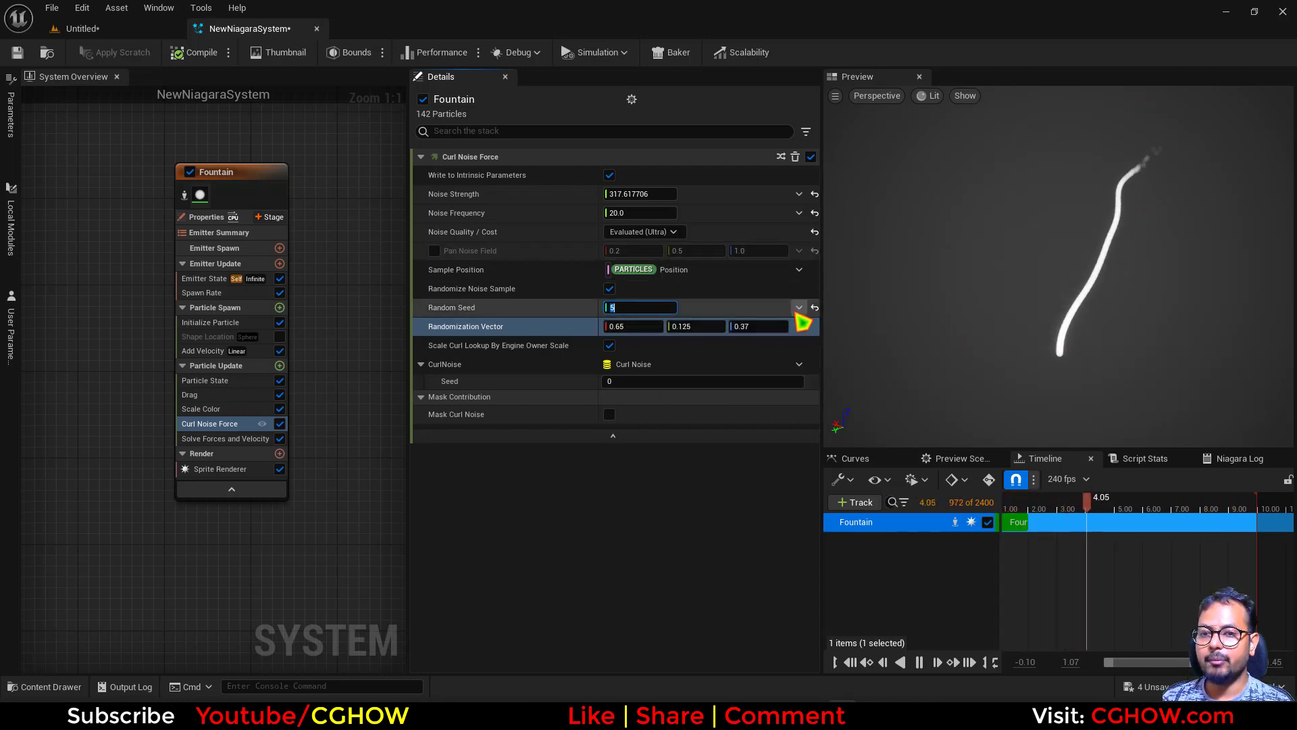
# Drive the curl noise's random seed with a Random Range Int input and set its maximum to 2.
pyautogui.click(799, 308)
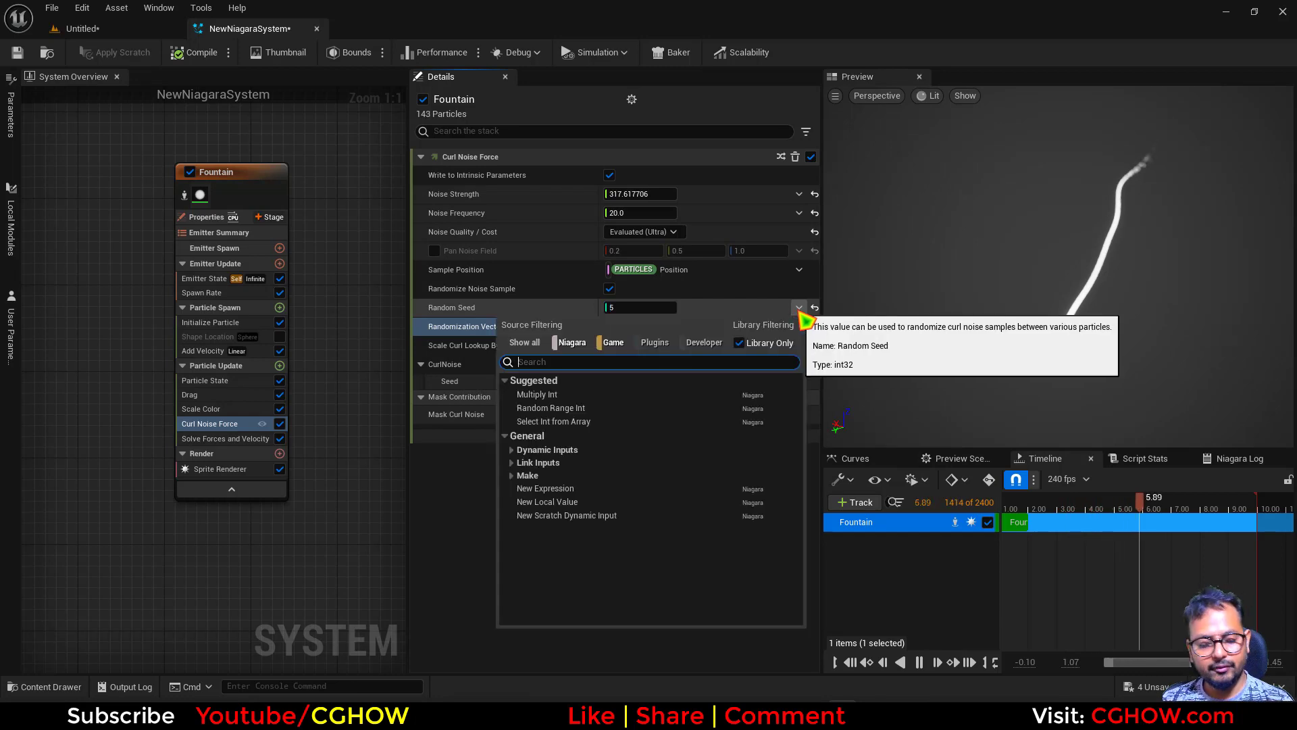
pyautogui.click(579, 399)
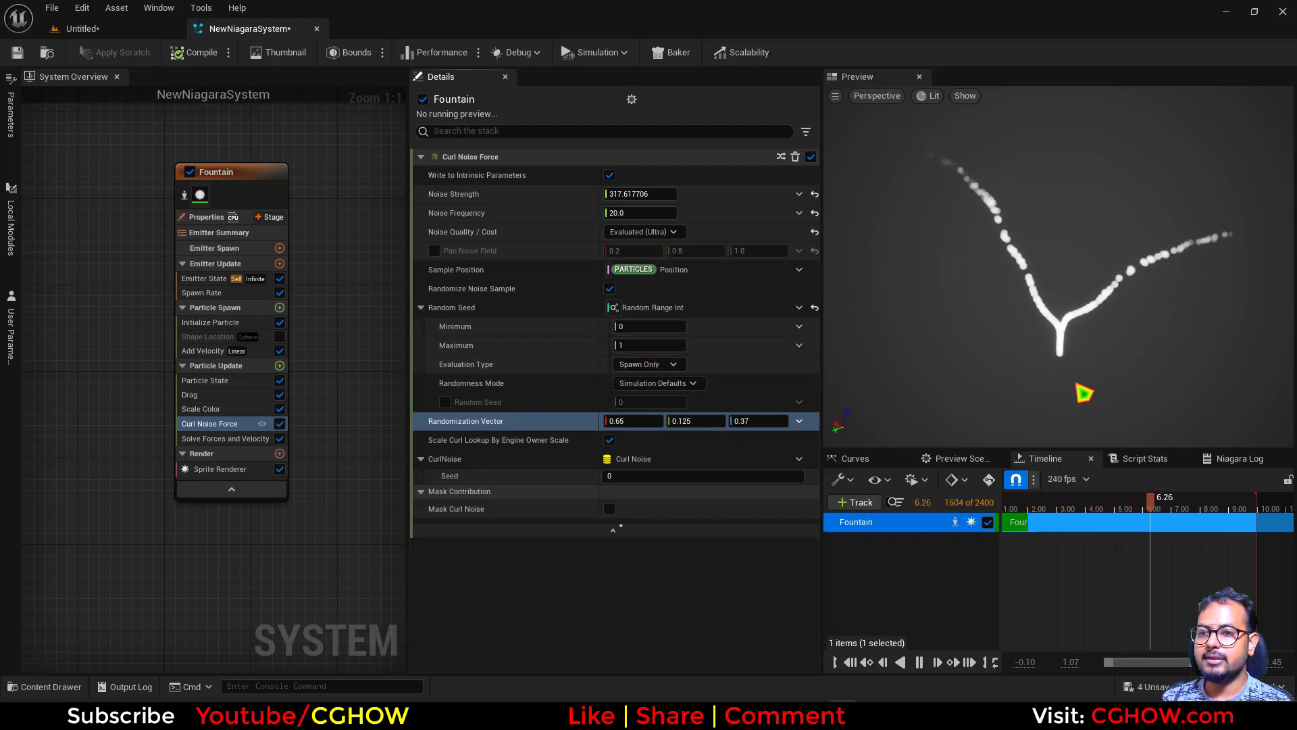
pyautogui.click(669, 345)
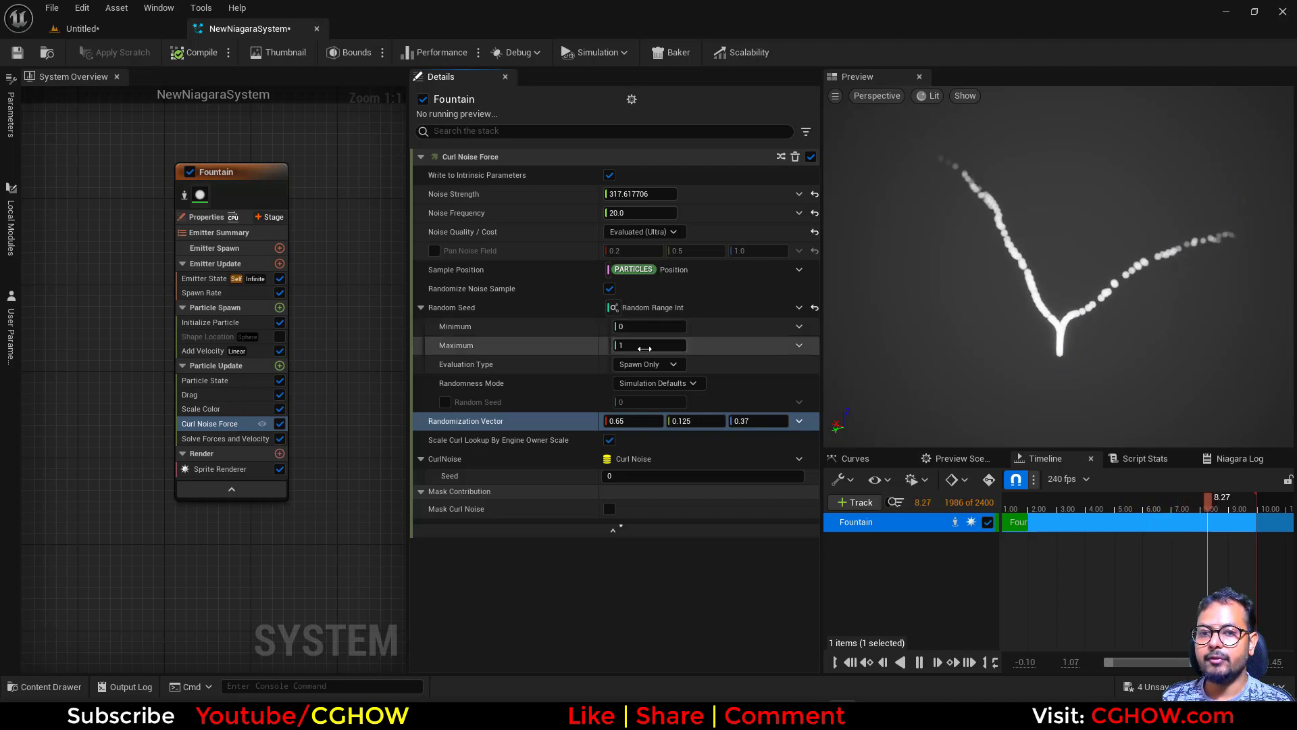
pyautogui.write('2')
pyautogui.press('Return')
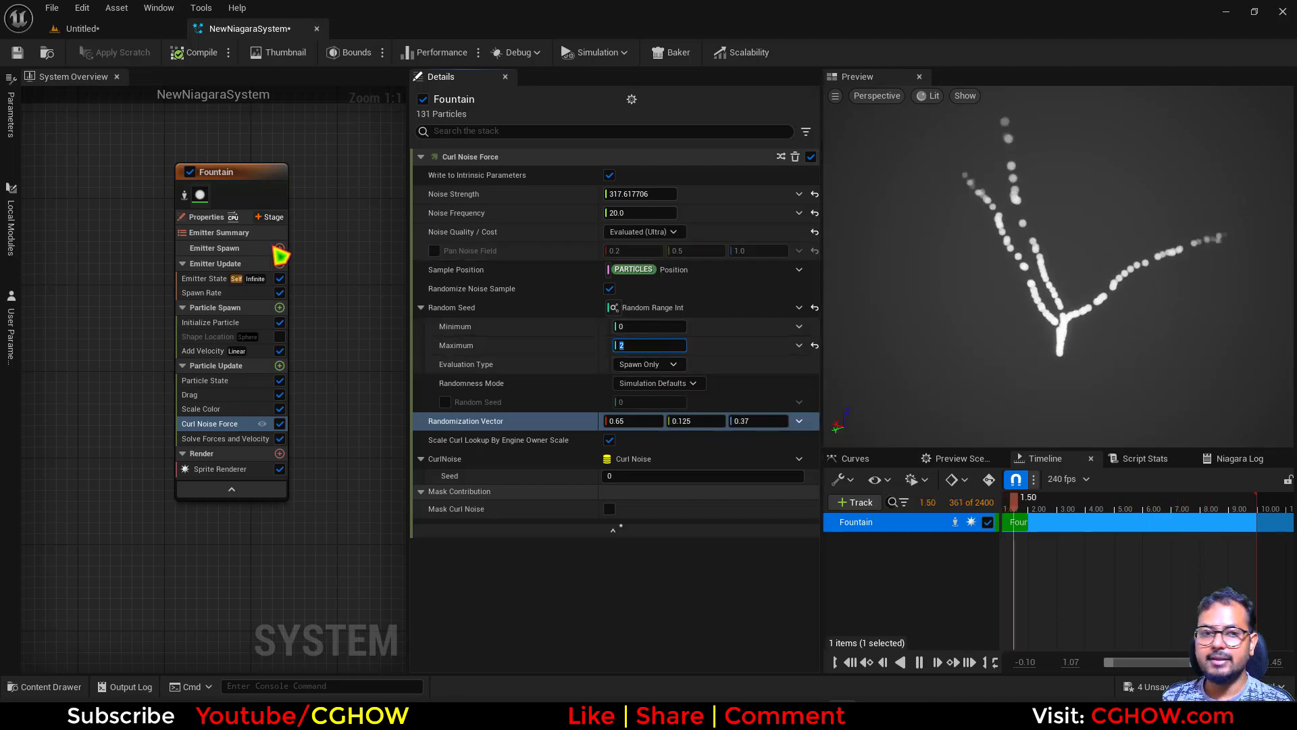
# Raise the emitter's spawn rate to about 798 particles per second.
pyautogui.click(231, 296)
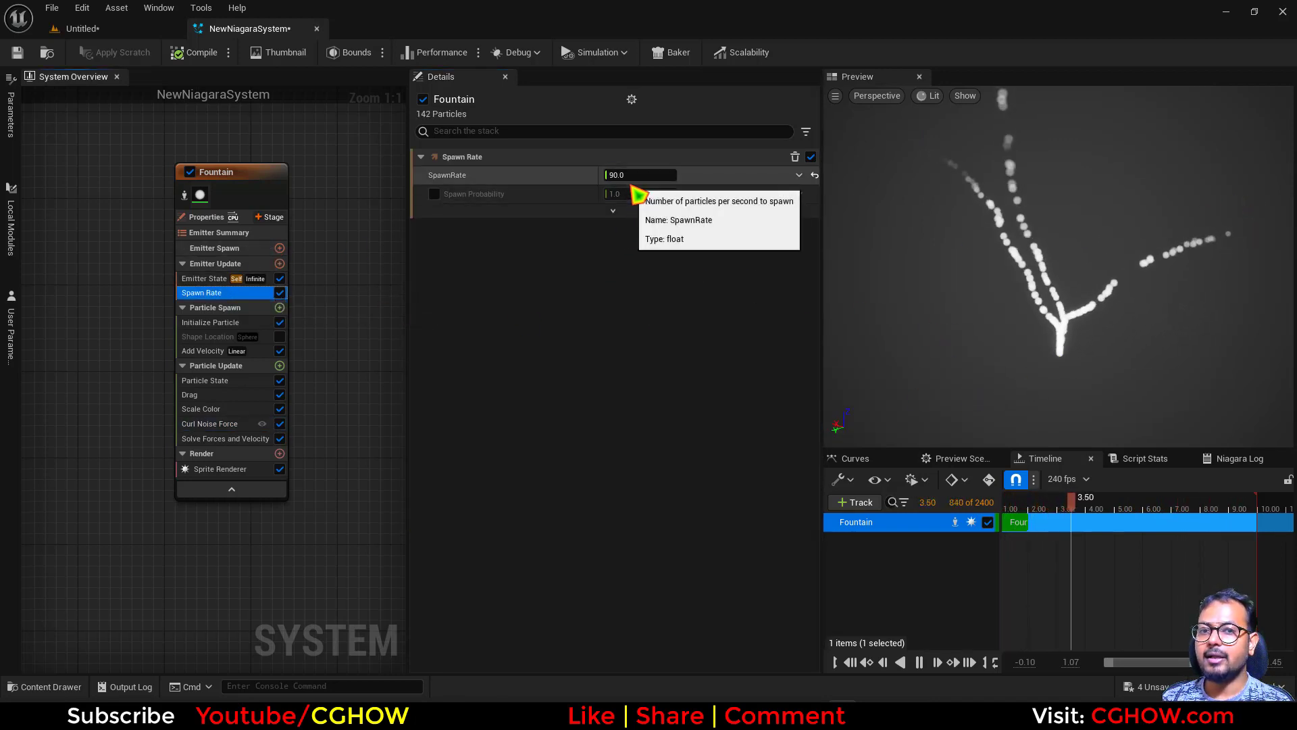
pyautogui.moveTo(622, 175); pyautogui.dragTo(695, 208)
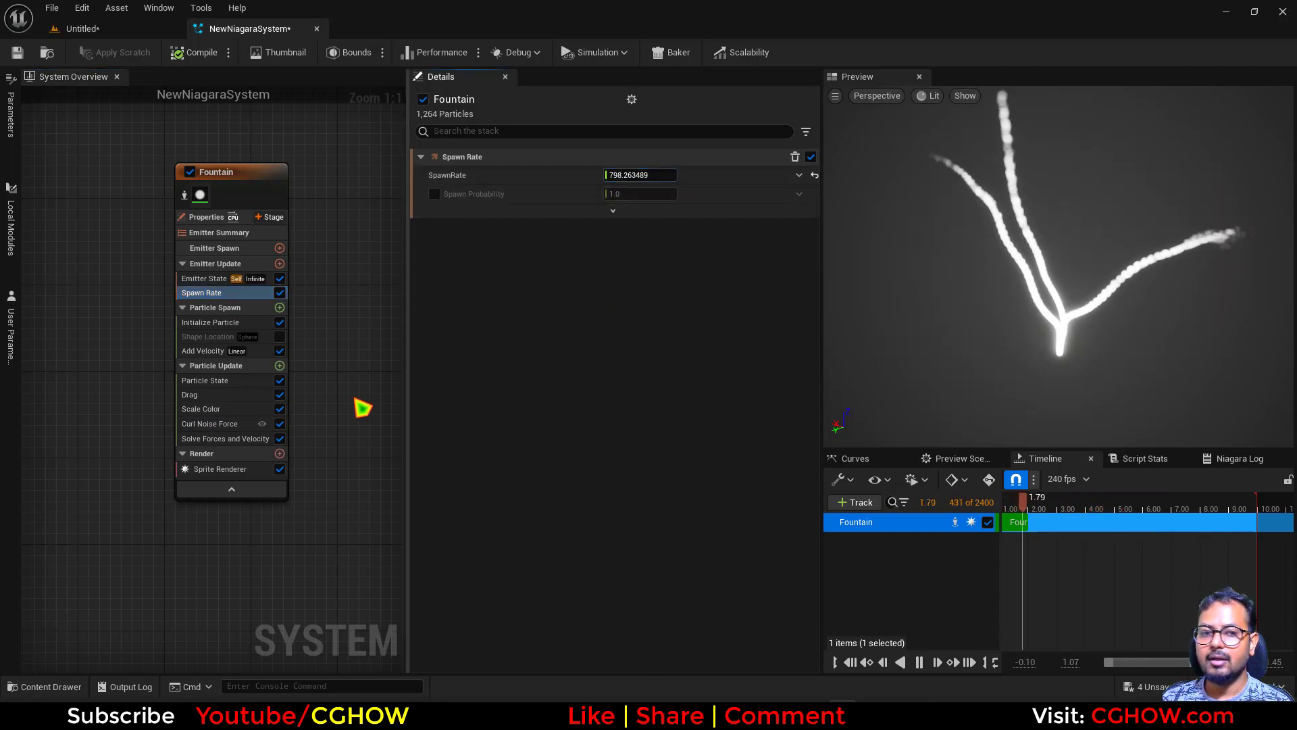
# Reset the curl noise's random seed to its default, and try a randomization vector X of 0.91 before resetting the vector too.
pyautogui.click(209, 425)
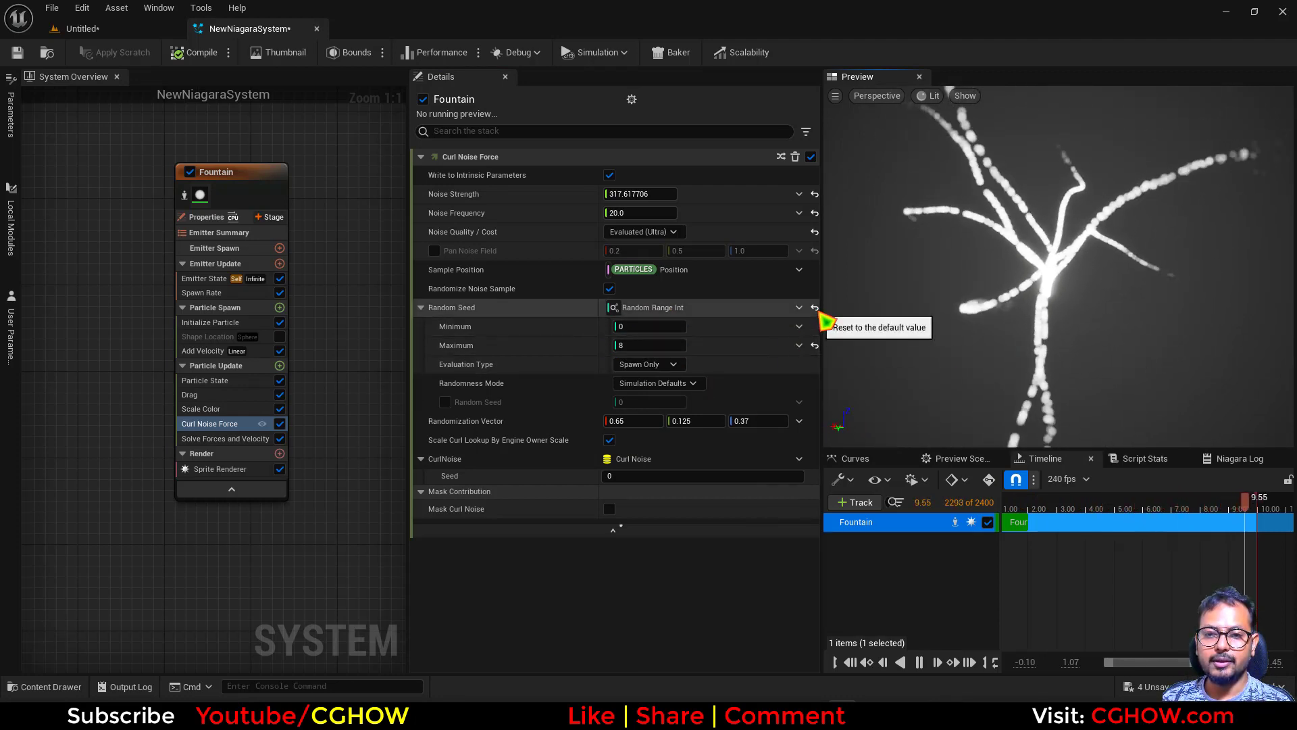
pyautogui.click(815, 308)
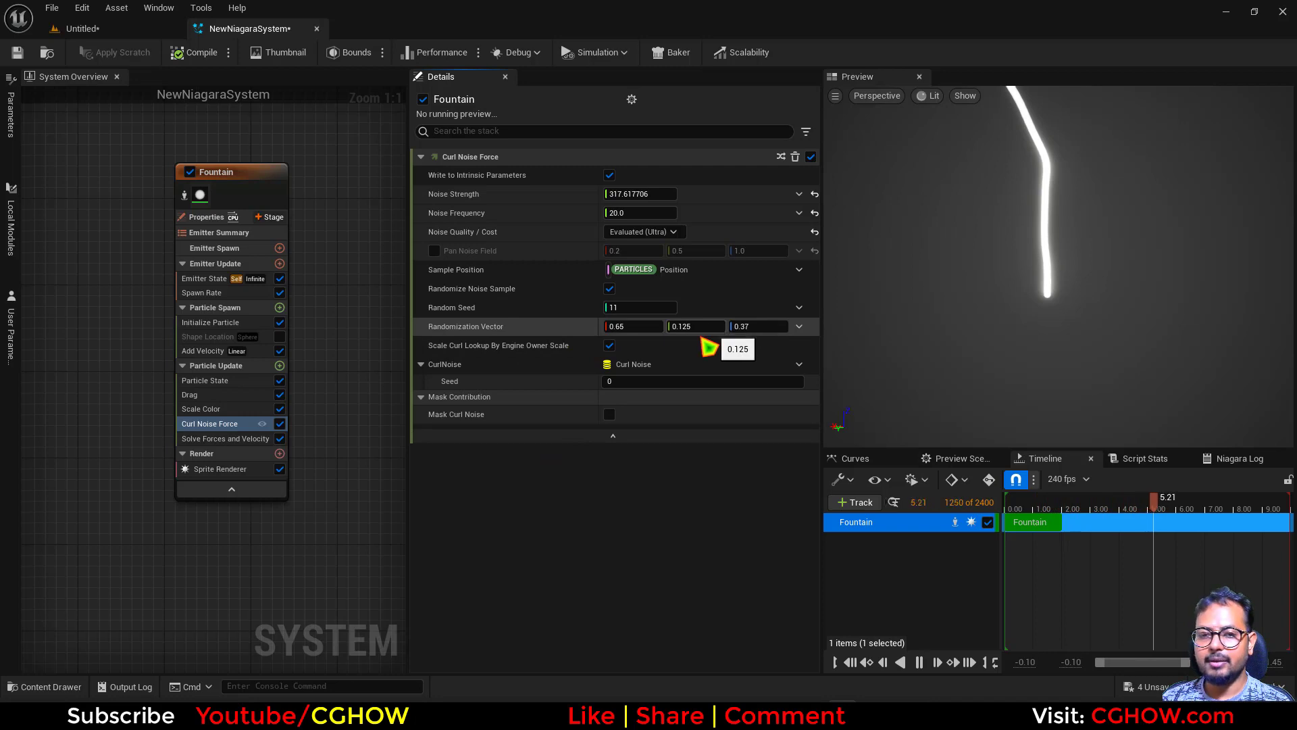
pyautogui.moveTo(641, 327); pyautogui.dragTo(658, 327)
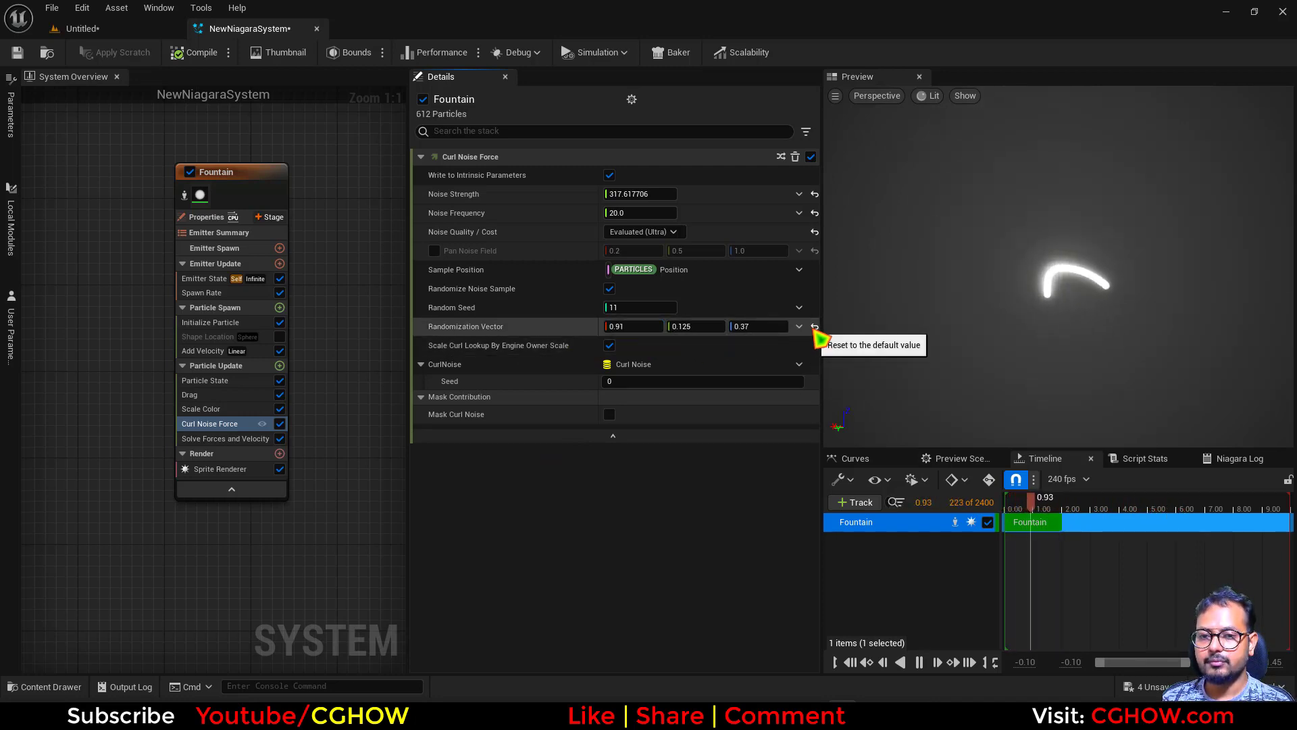
pyautogui.click(815, 327)
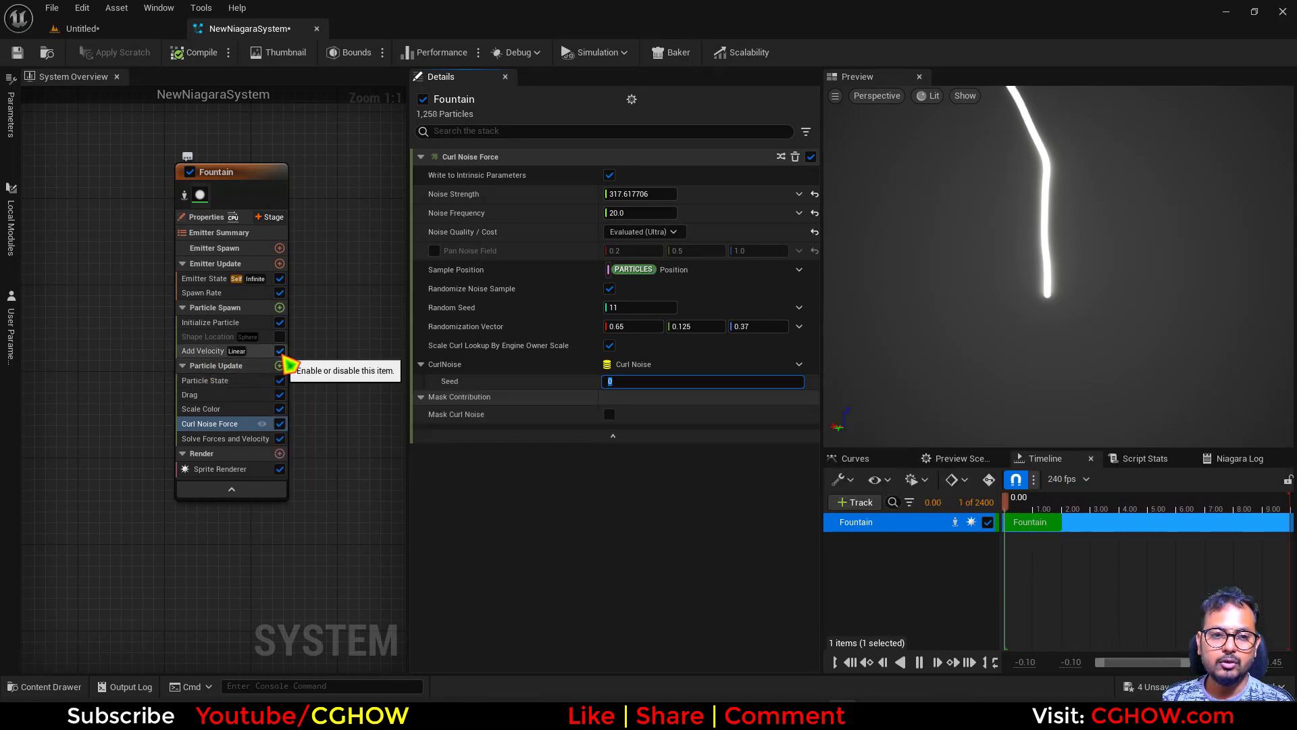
# Disable the Add Velocity module in the emitter's Particle Spawn group.
pyautogui.click(280, 353)
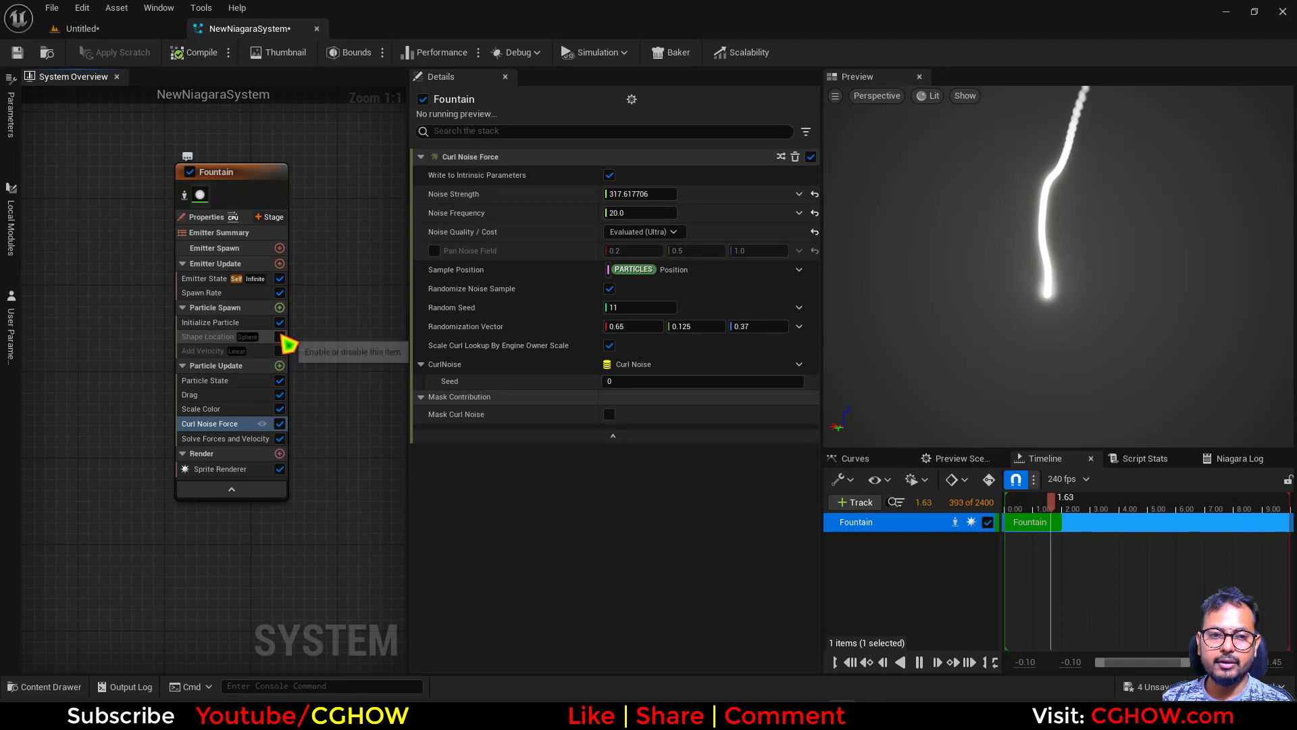
# Disable the Curl Noise Force module and enable the Shape Location module of the Fountain emitter.
pyautogui.click(280, 423)
pyautogui.click(280, 336)
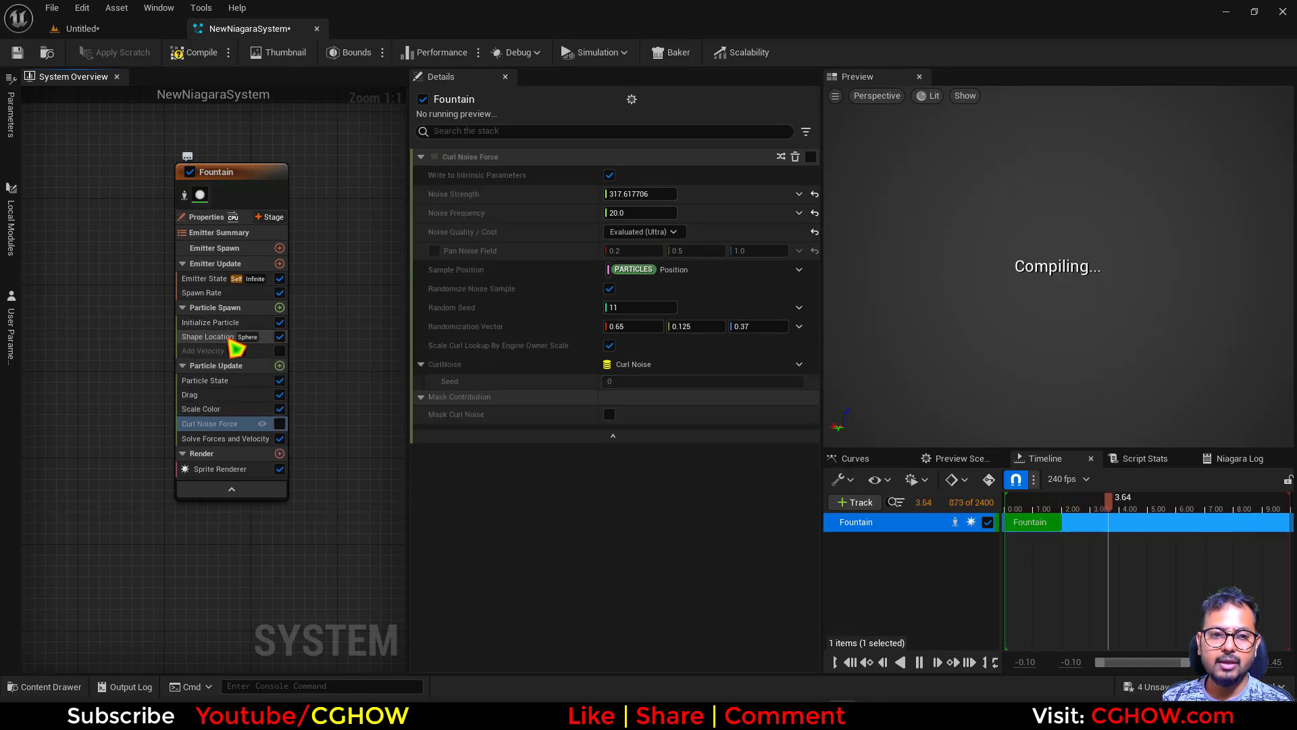
# Set the Shape Location primitive to Box / Plane and flatten it with a Z box size of 0.
pyautogui.click(206, 337)
pyautogui.click(638, 209)
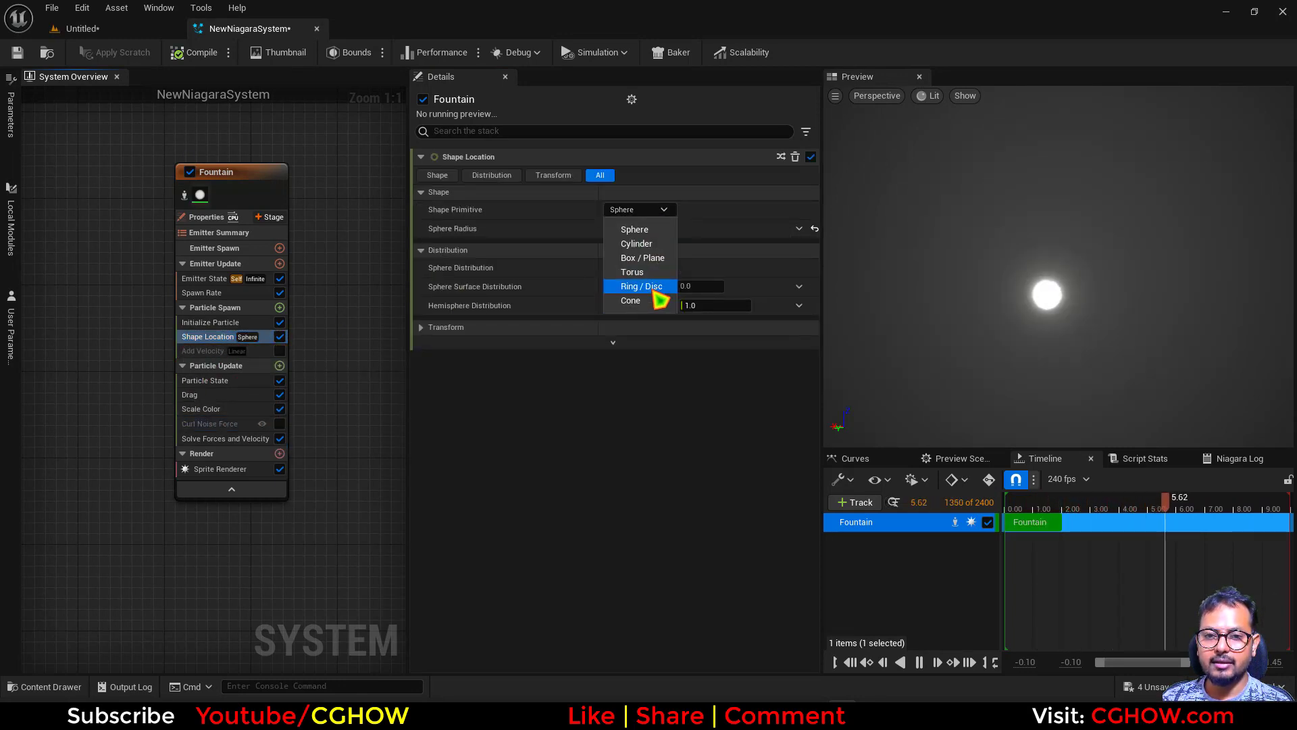
pyautogui.click(649, 258)
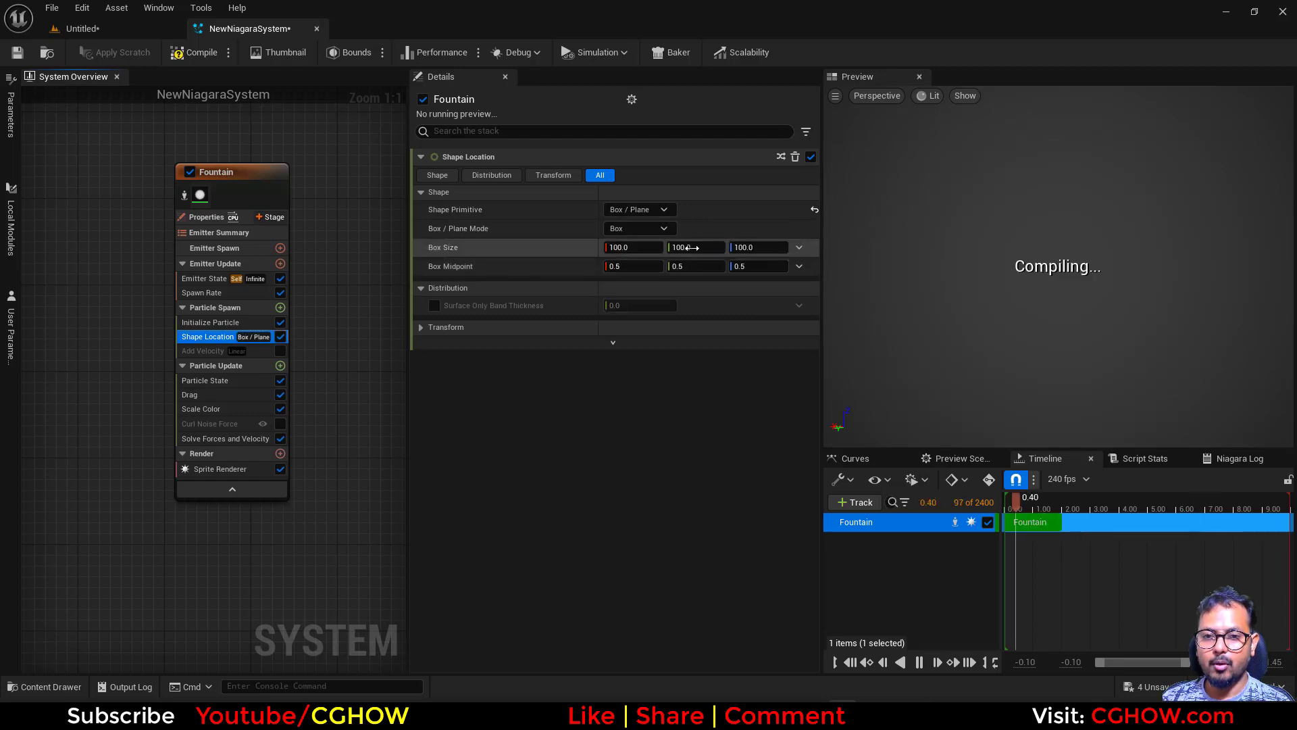
pyautogui.click(758, 251)
pyautogui.write('0')
pyautogui.press('Return')
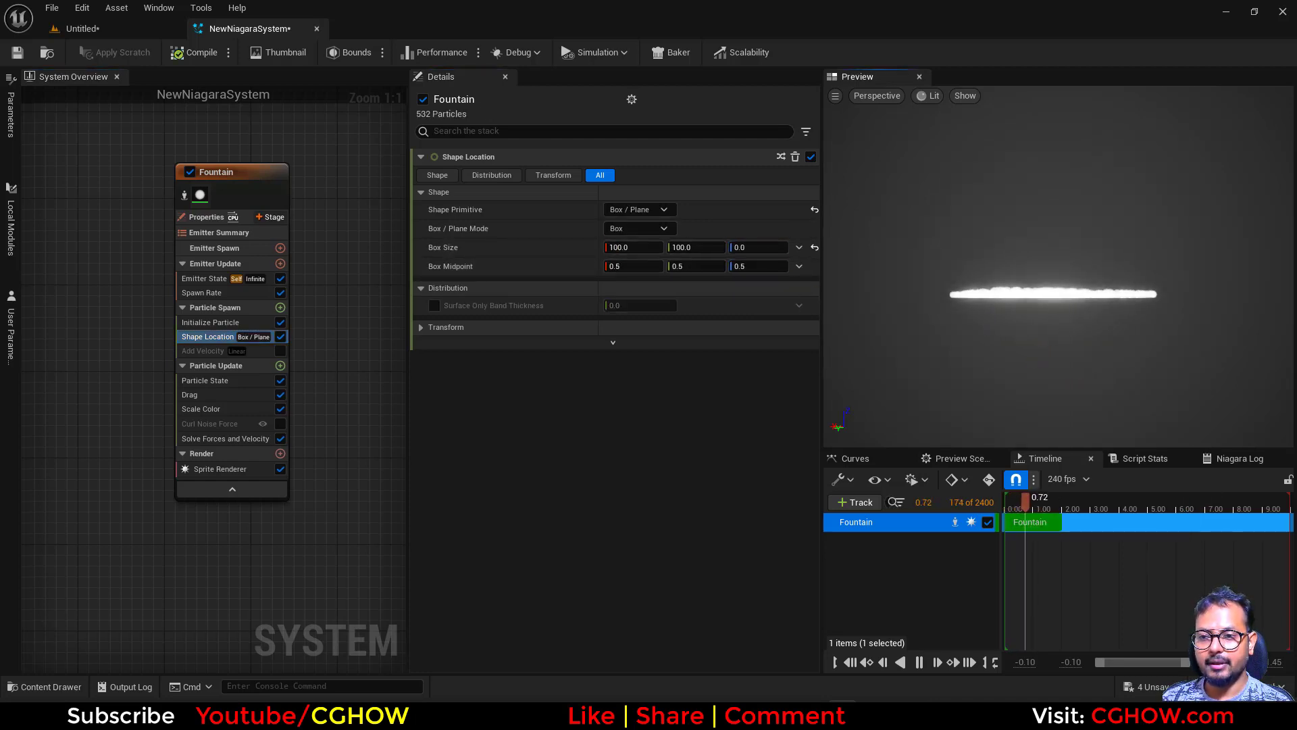
# Re-enable the Curl Noise Force module and turn on Mask Curl Noise in its mask contribution settings.
pyautogui.moveTo(1018, 313)
pyautogui.mouseDown()
pyautogui.moveTo(1052, 380)
pyautogui.moveTo(1019, 313)
pyautogui.mouseUp()
pyautogui.scroll(5, 1023, 316)
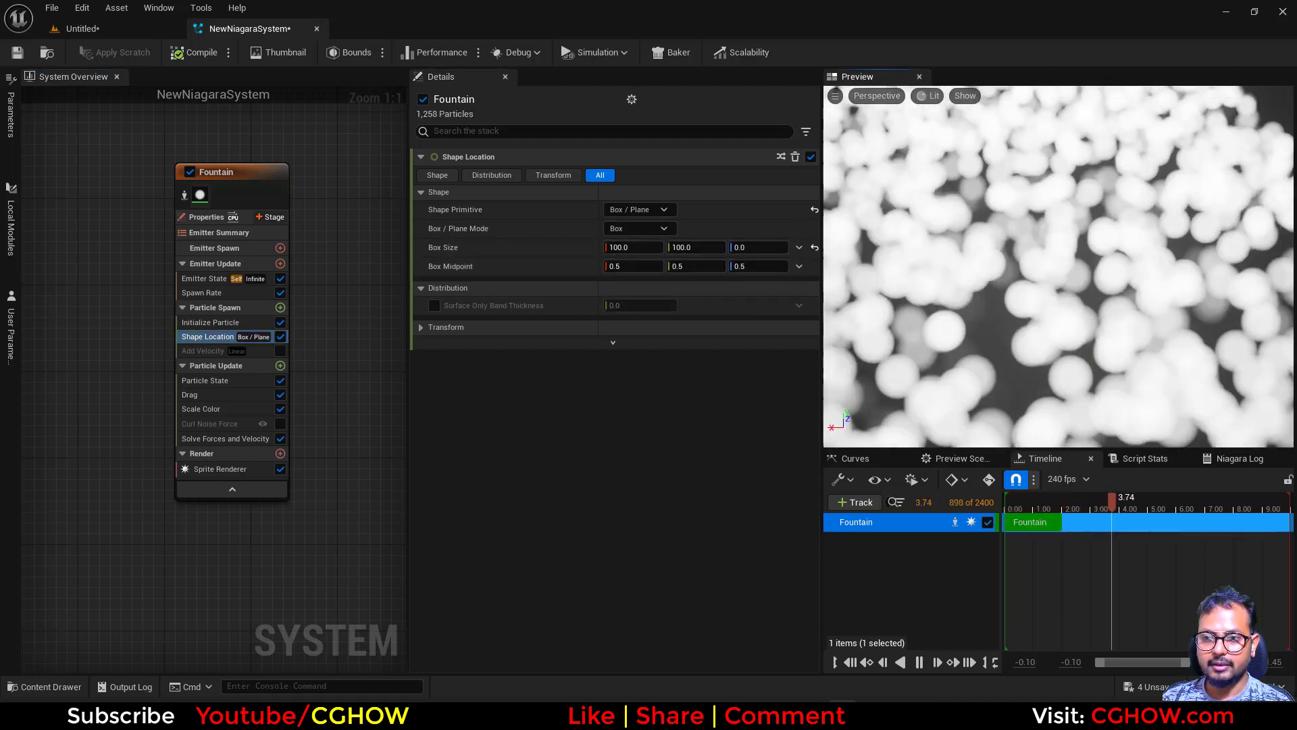
pyautogui.scroll(-3, 1024, 315)
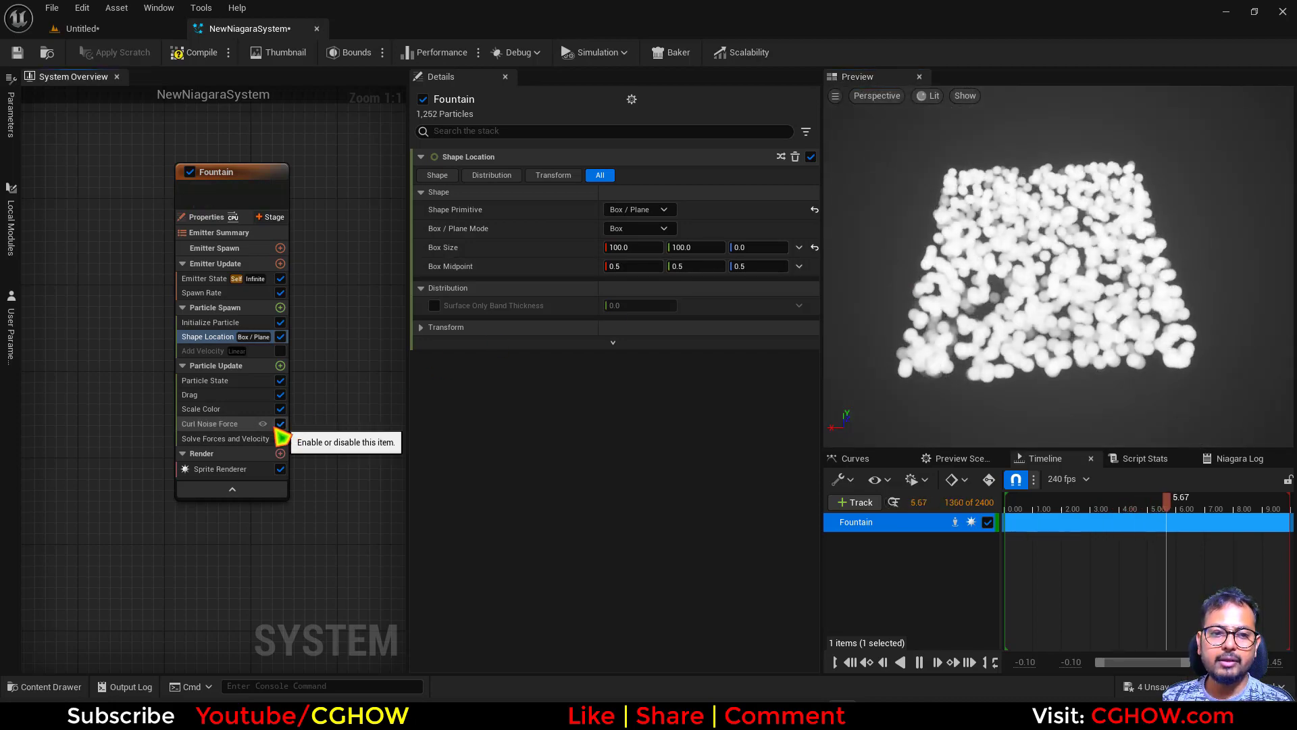
pyautogui.click(281, 424)
pyautogui.click(206, 424)
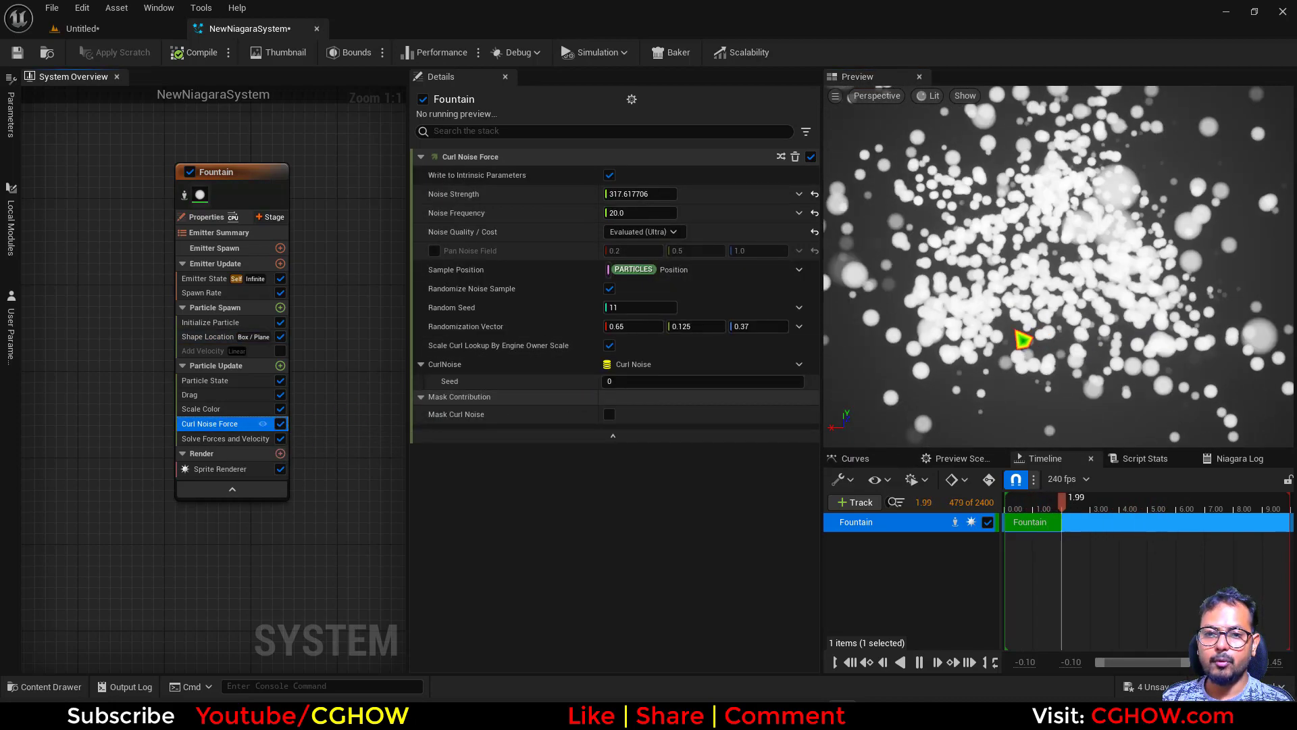
pyautogui.click(609, 415)
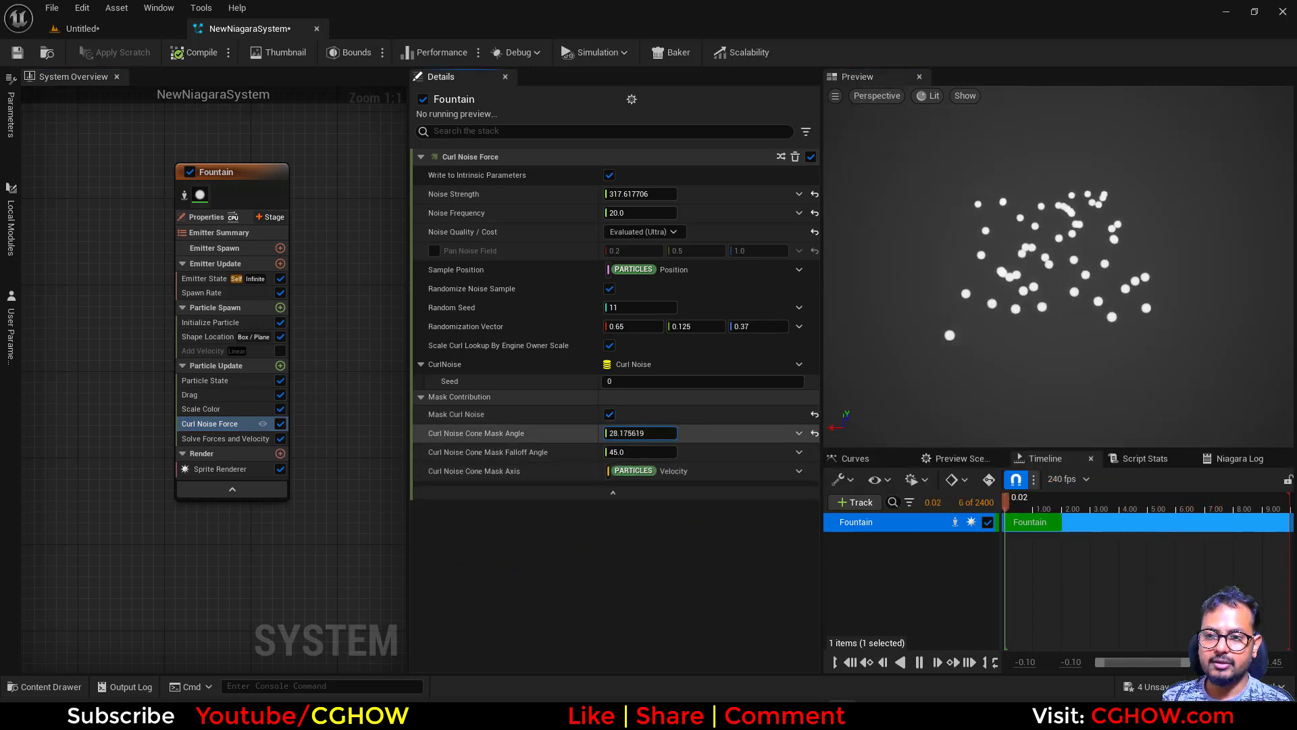
# Pause the preview playback and set the Curl Noise Cone Mask Angle to 180 and its falloff angle to 0.
pyautogui.moveTo(641, 433); pyautogui.dragTo(768, 438)
pyautogui.click(920, 663)
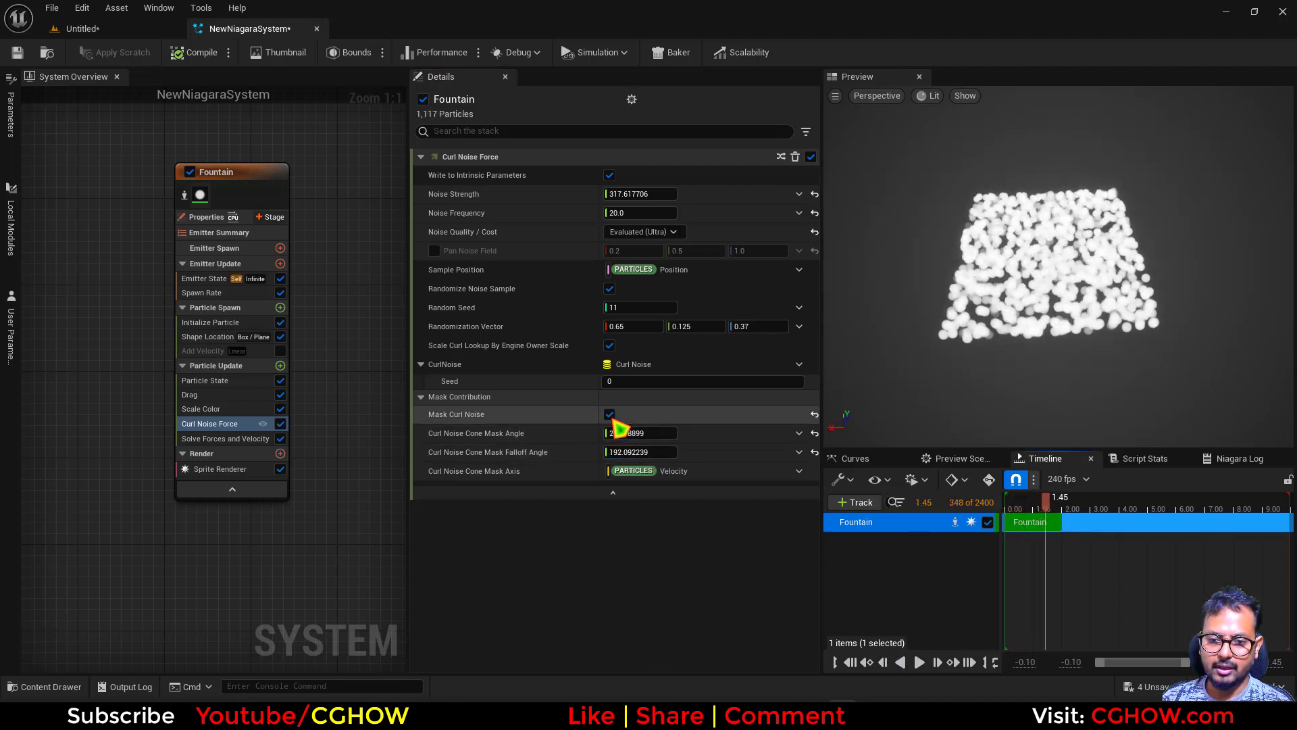
pyautogui.moveTo(640, 433); pyautogui.dragTo(743, 433)
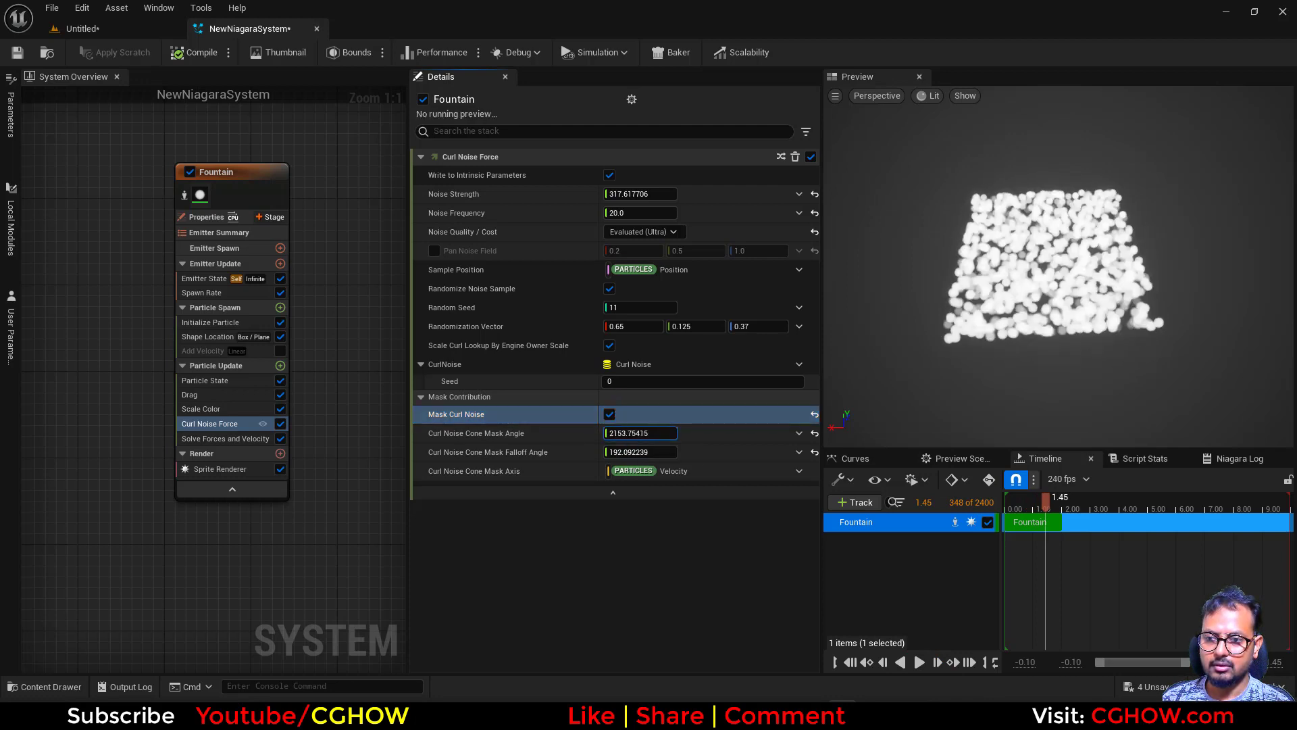
pyautogui.moveTo(641, 433); pyautogui.dragTo(651, 449)
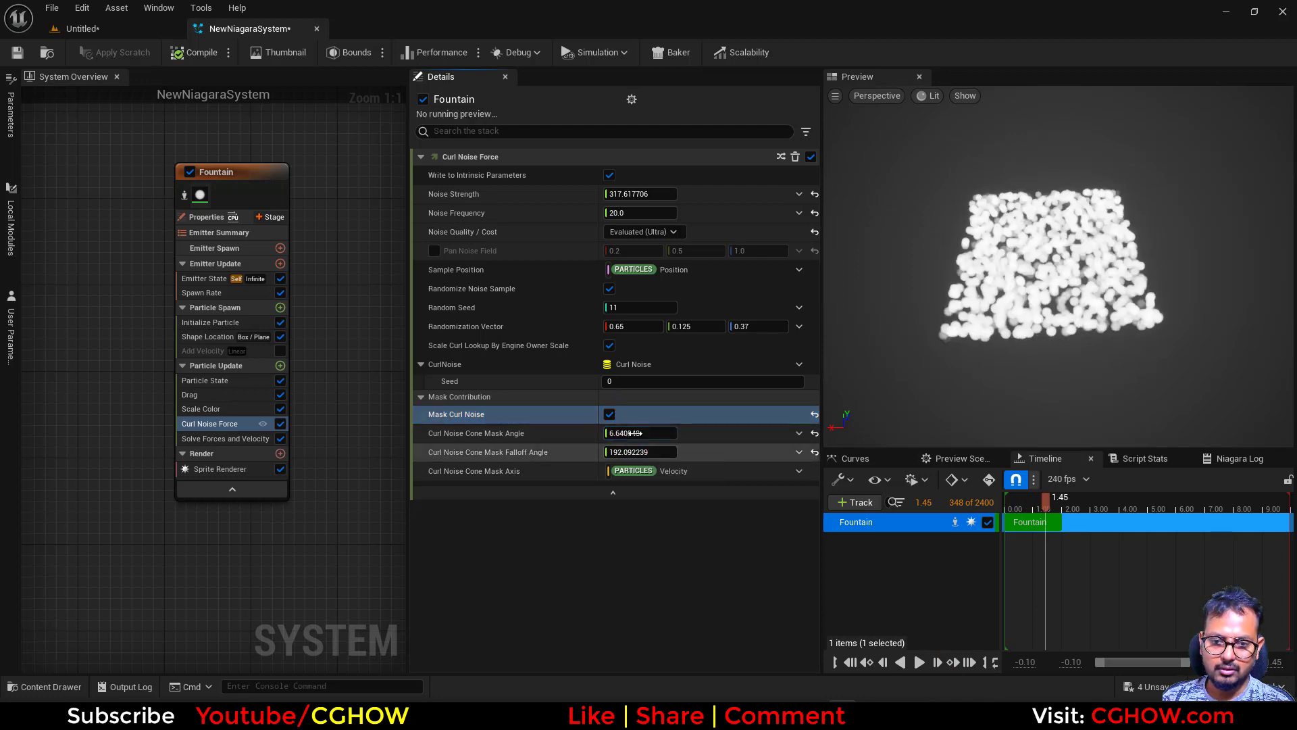
pyautogui.write('1')
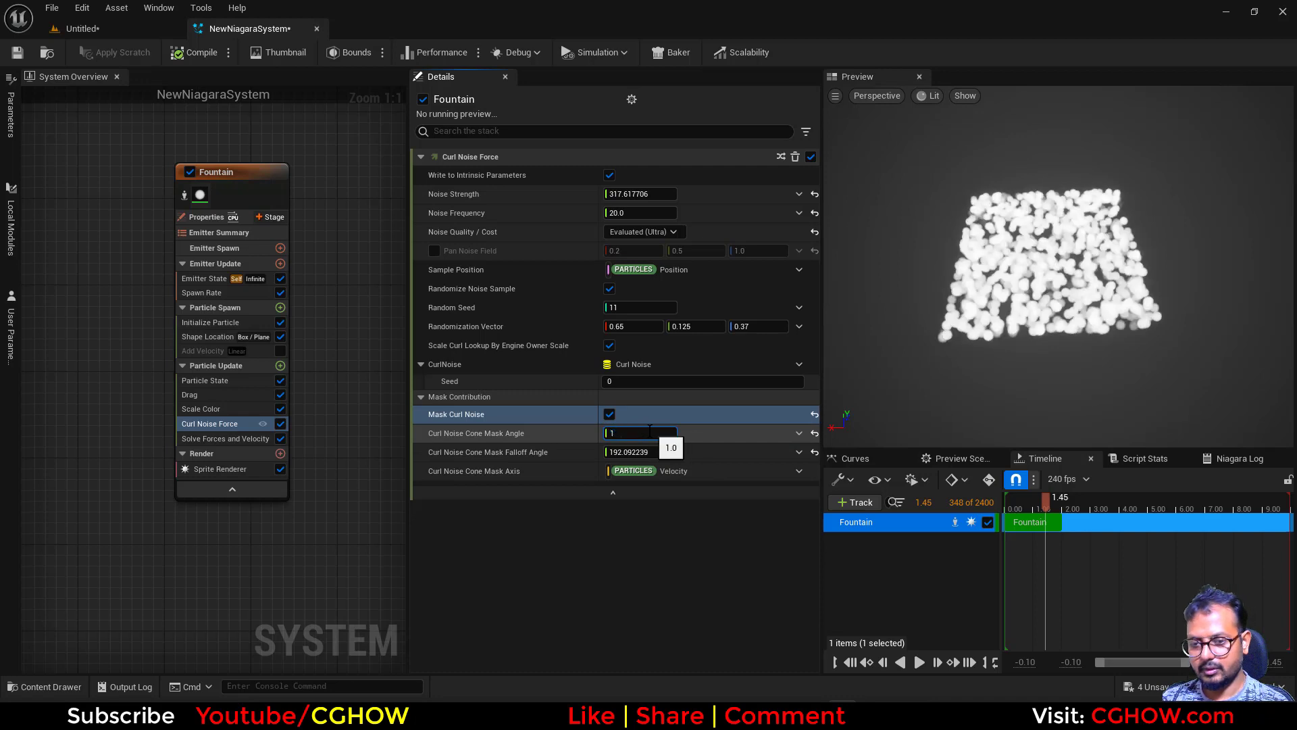
pyautogui.write('80')
pyautogui.press('Return')
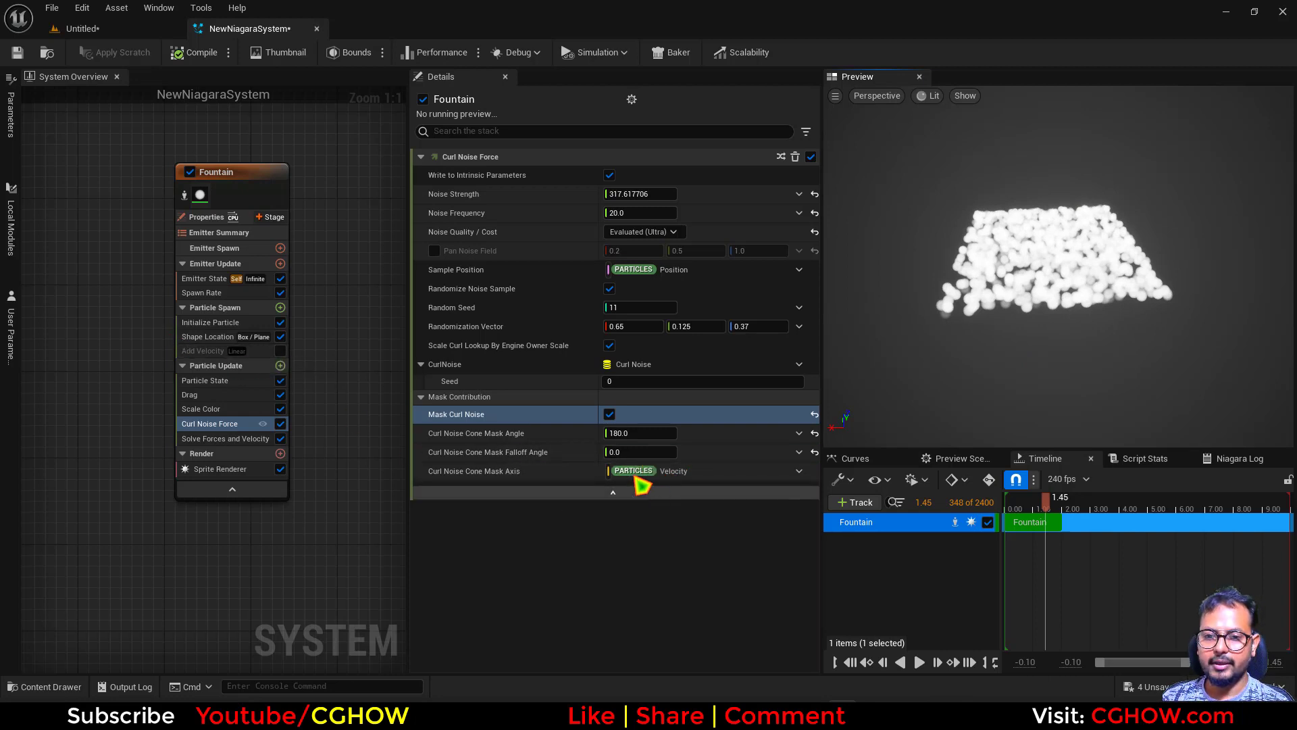
# Enable the Add Velocity module and set its Z velocity first to 5, and finally to 1.
pyautogui.click(281, 351)
pyautogui.click(223, 351)
pyautogui.click(753, 194)
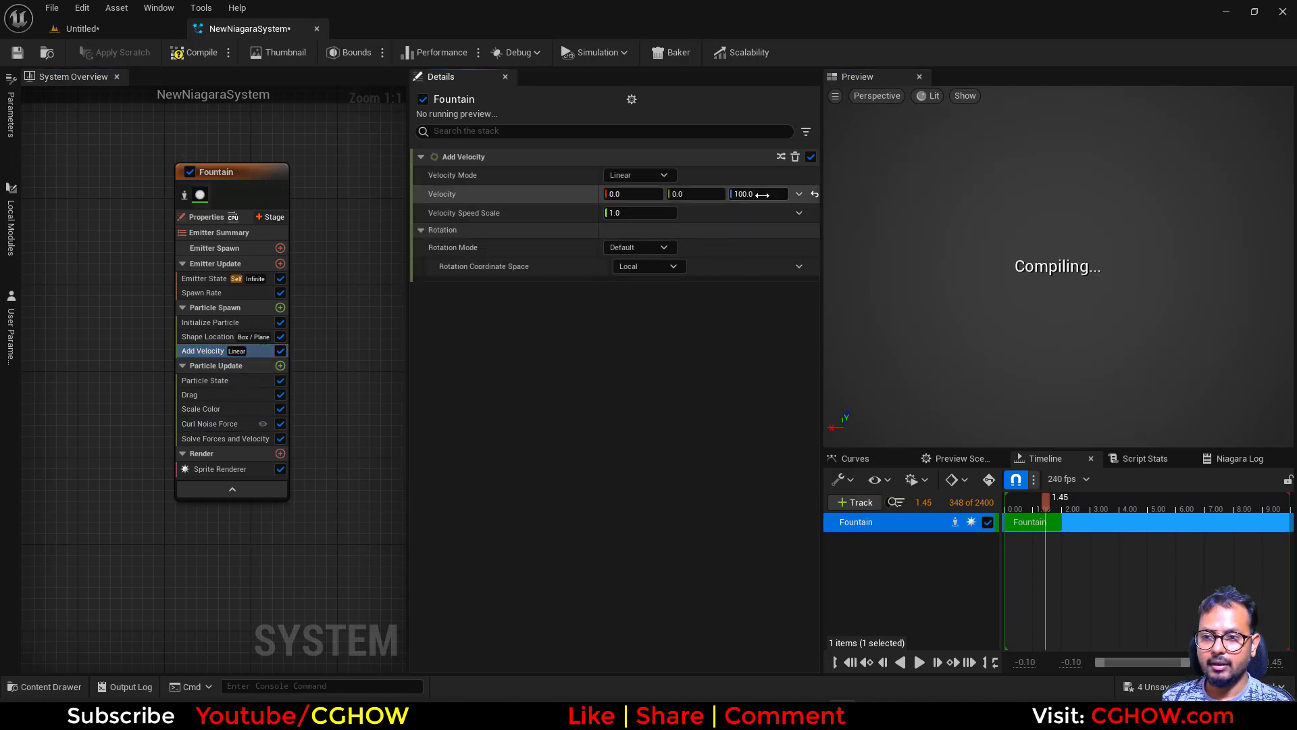
pyautogui.write('5')
pyautogui.press('Return')
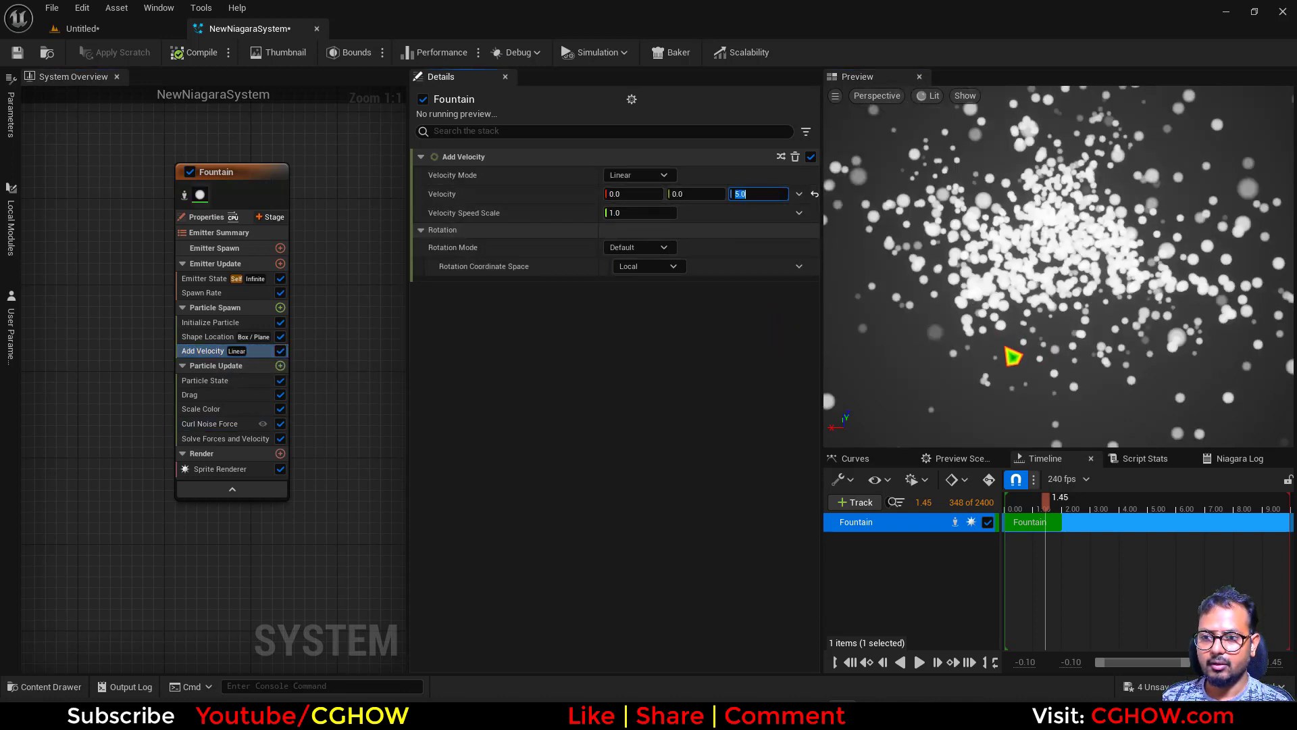
pyautogui.write('1')
pyautogui.press('Return')
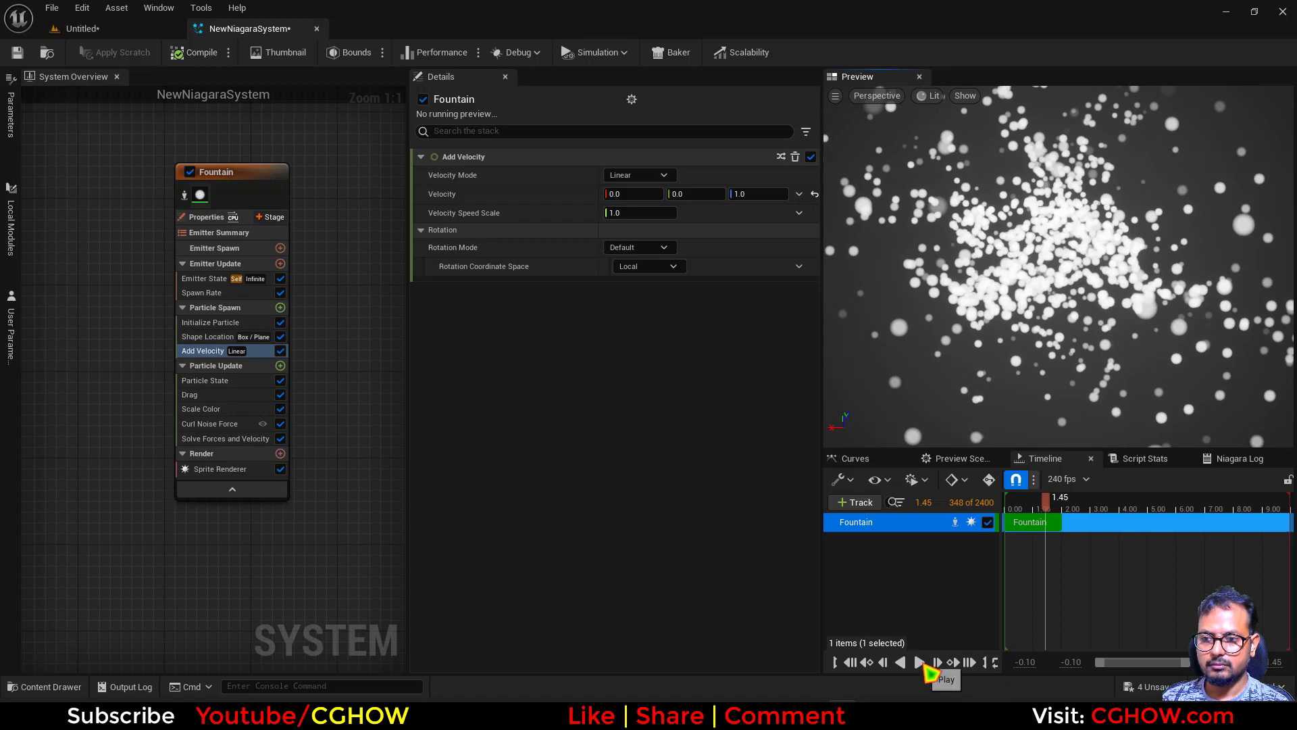
# Resume the preview playback and try smaller Curl Noise Cone Mask Angles, ending at about 16.58.
pyautogui.click(920, 662)
pyautogui.click(210, 424)
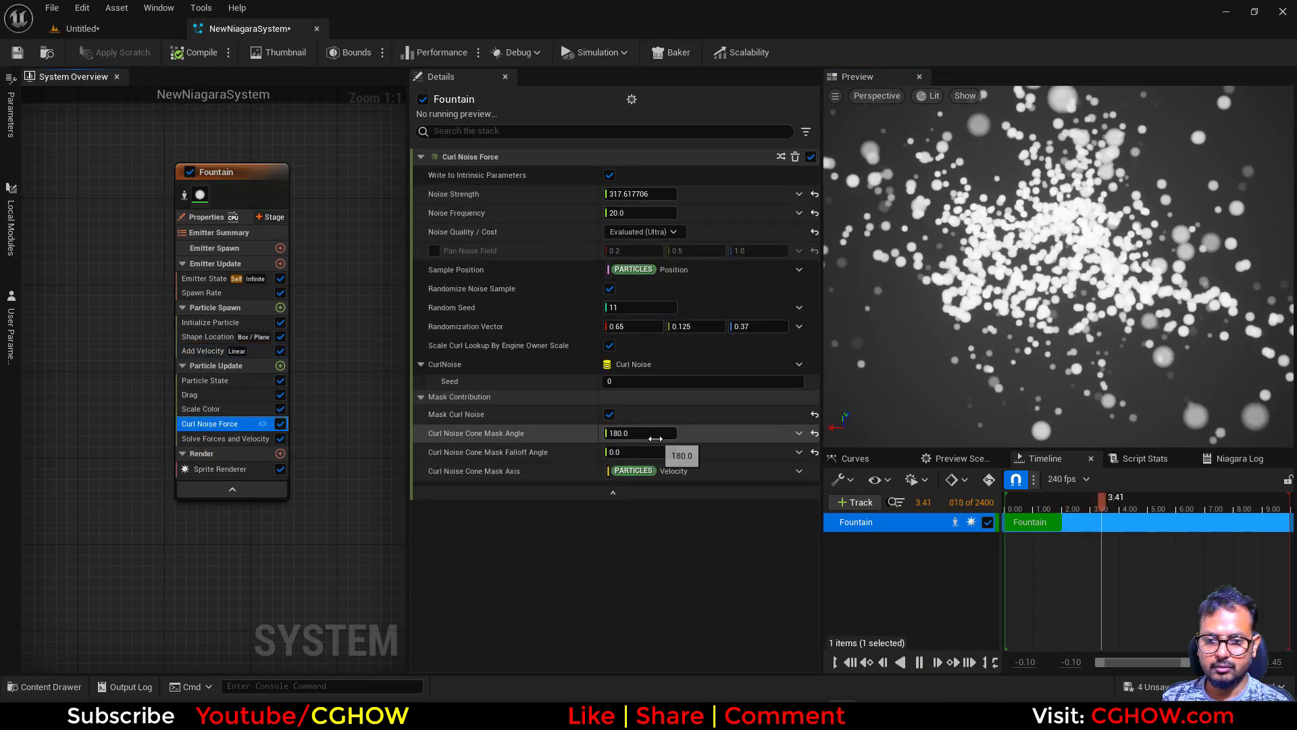
pyautogui.moveTo(656, 439)
pyautogui.mouseDown()
pyautogui.moveTo(625, 438)
pyautogui.moveTo(675, 435)
pyautogui.mouseUp()
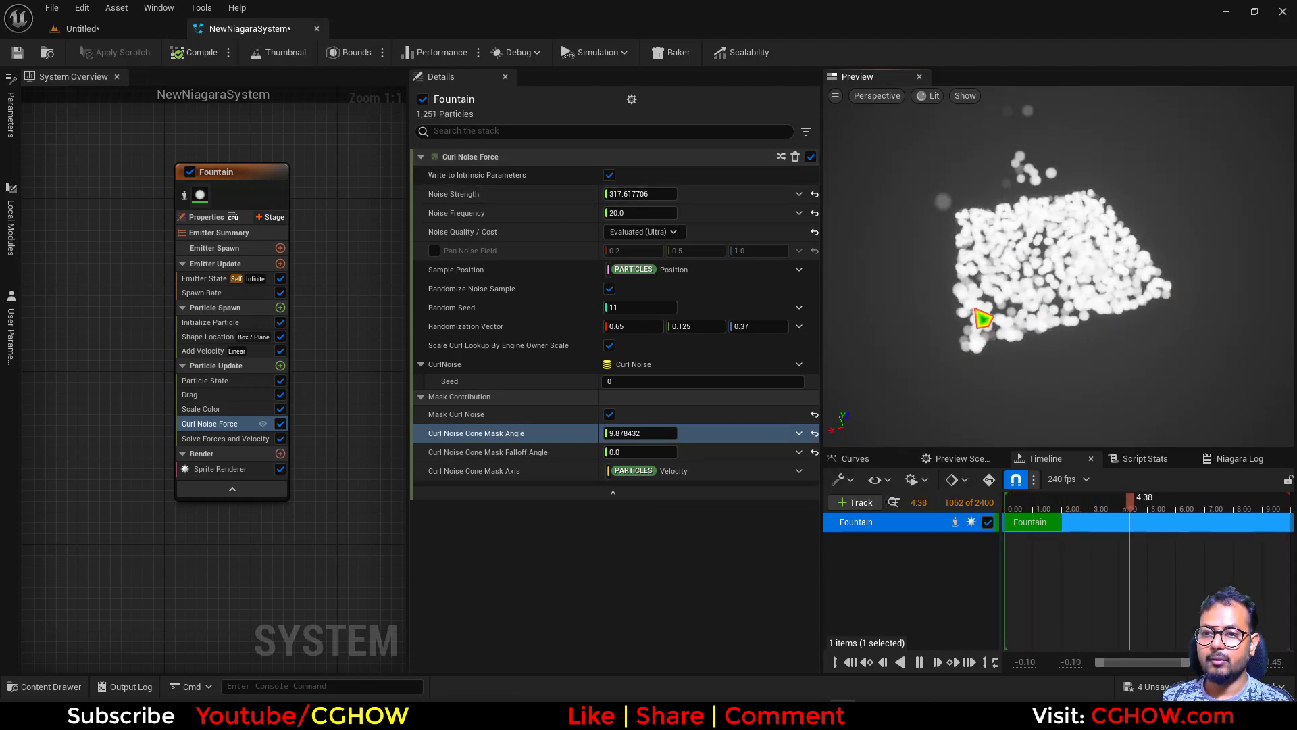
pyautogui.moveTo(650, 434)
pyautogui.mouseDown()
pyautogui.moveTo(670, 434)
pyautogui.moveTo(653, 435)
pyautogui.mouseUp()
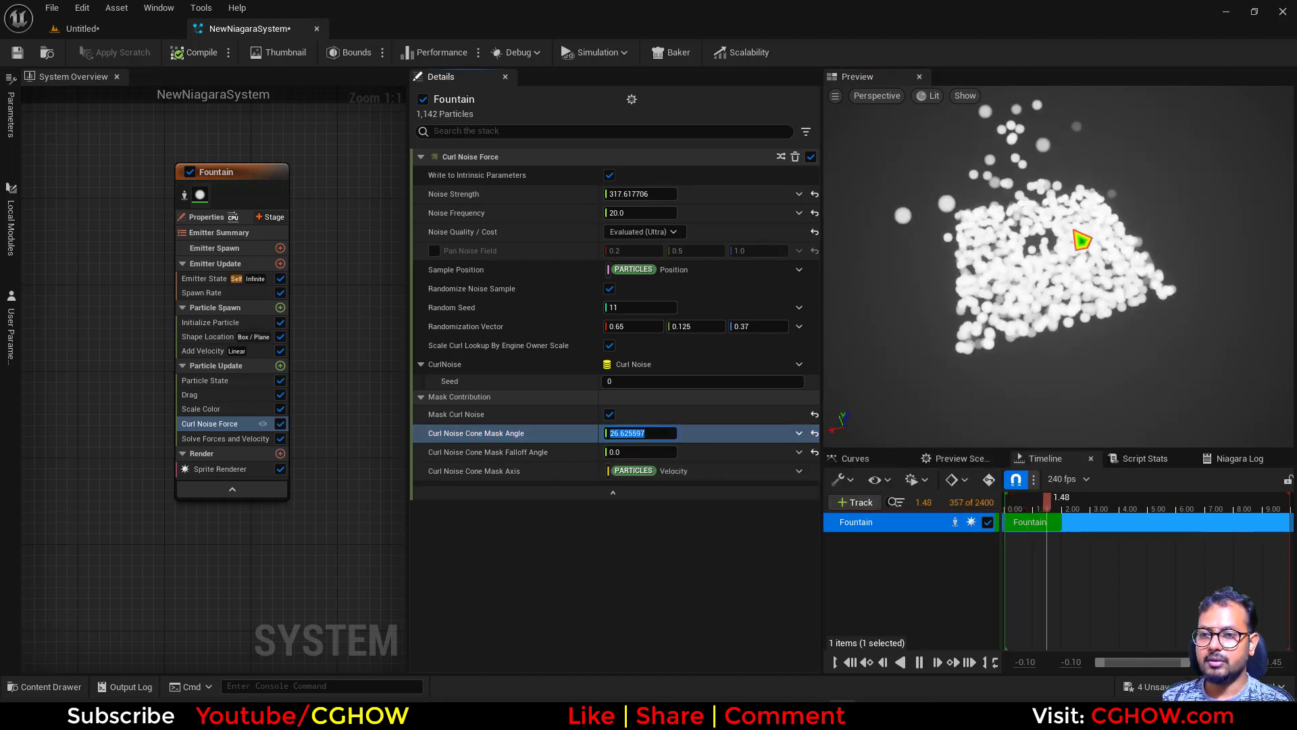
pyautogui.moveTo(617, 434)
pyautogui.mouseDown()
pyautogui.moveTo(654, 435)
pyautogui.moveTo(618, 433)
pyautogui.mouseUp()
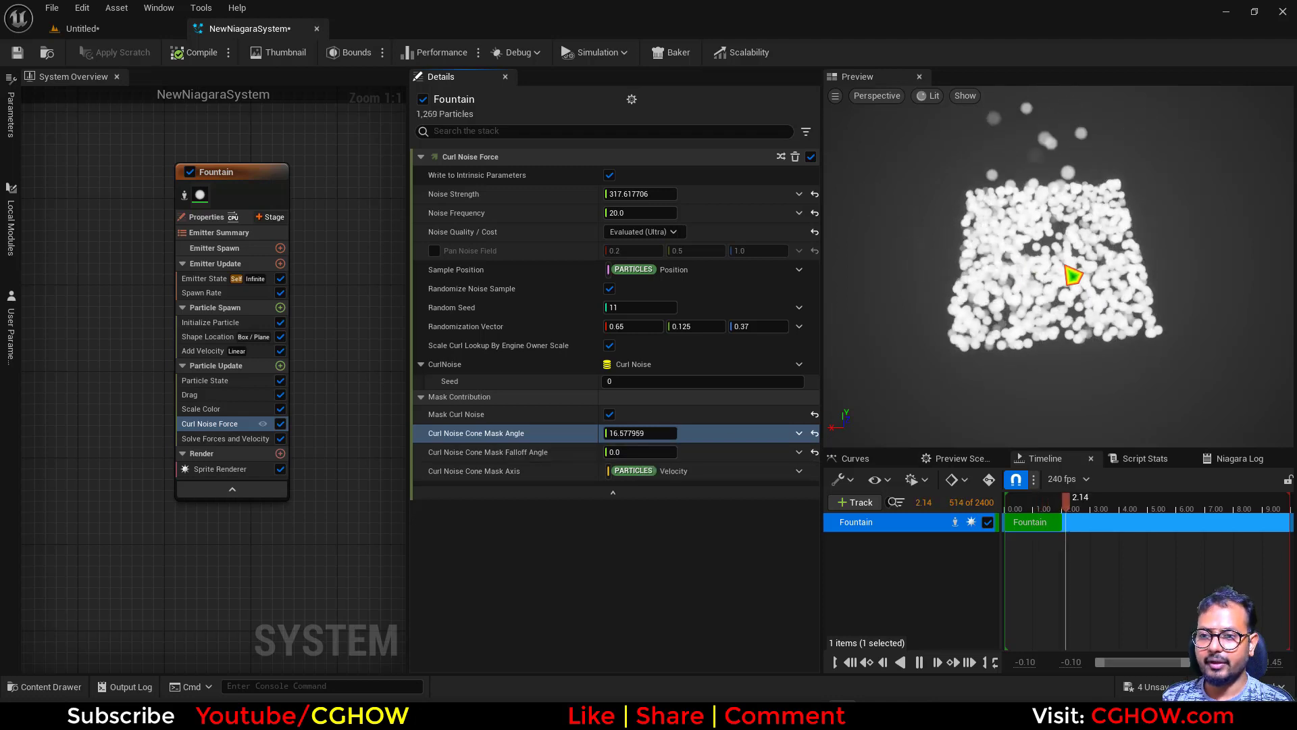
# Raise the Curl Noise Cone Mask Falloff Angle to 1 and on to about 1.47.
pyautogui.moveTo(631, 452); pyautogui.dragTo(635, 452)
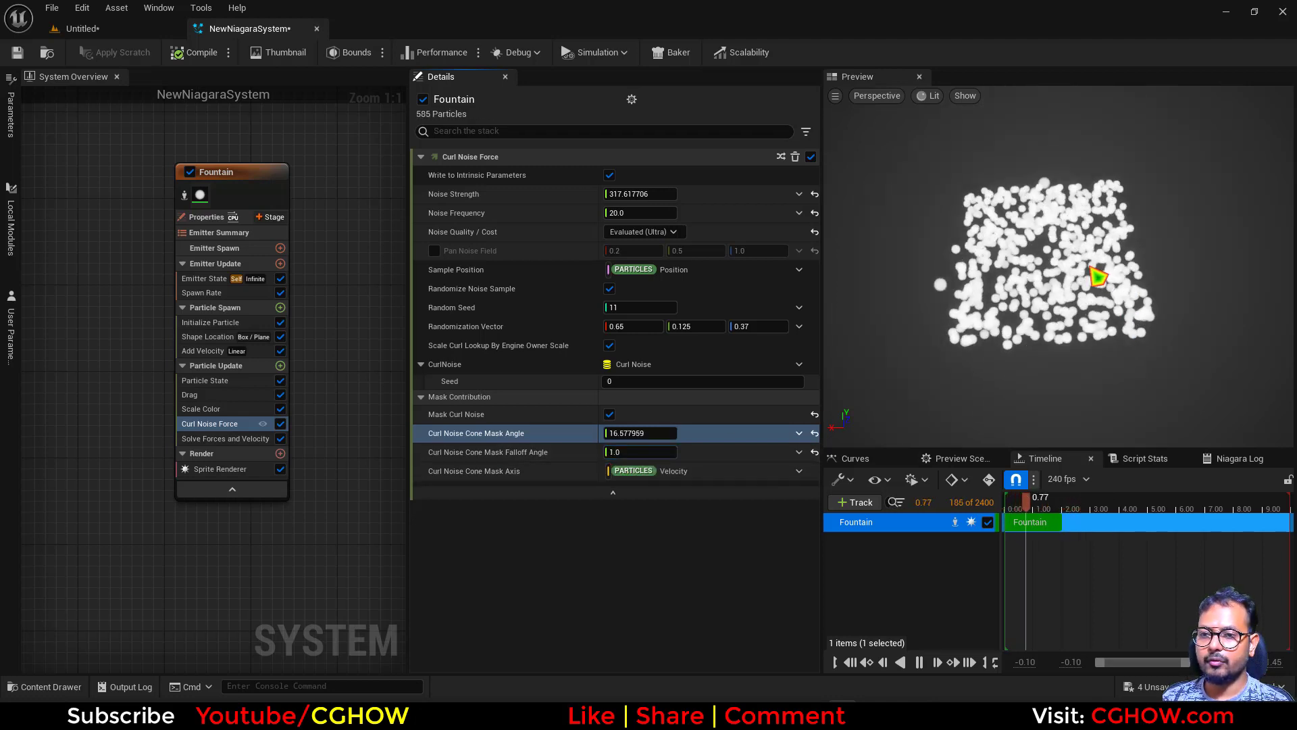
pyautogui.moveTo(635, 452); pyautogui.dragTo(646, 452)
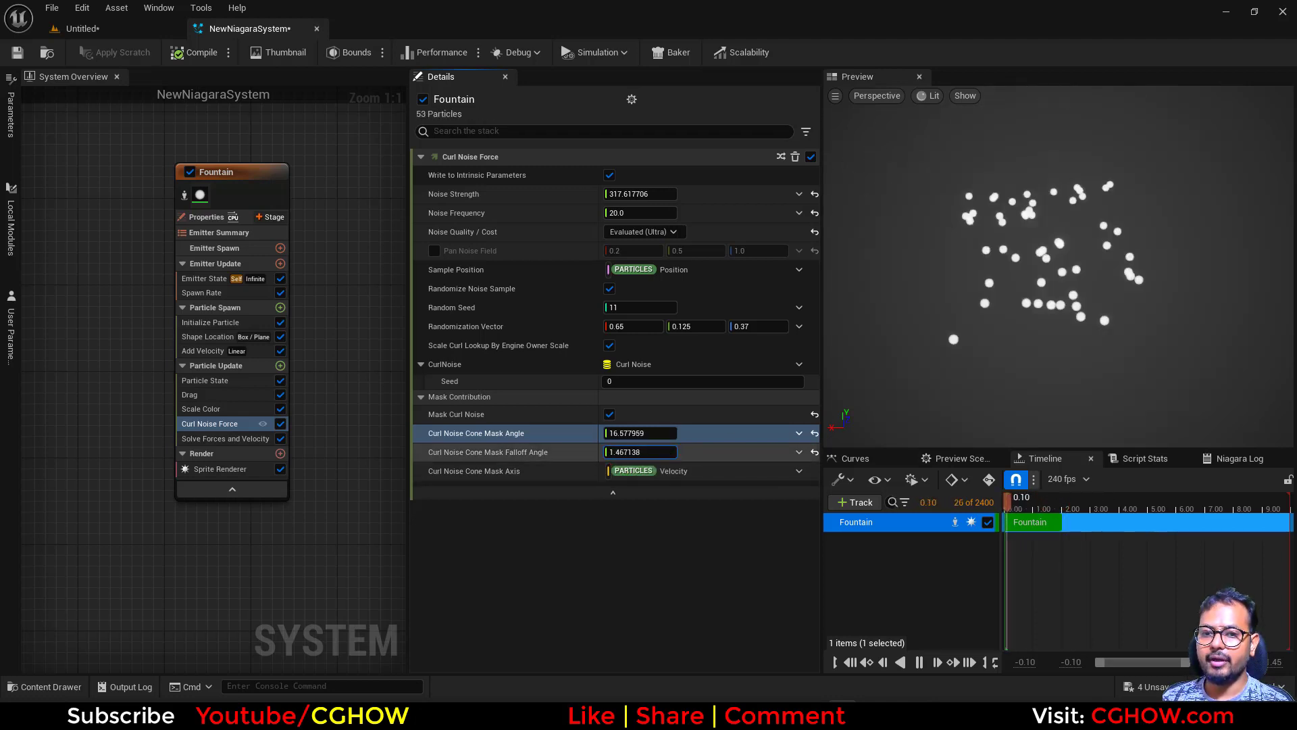